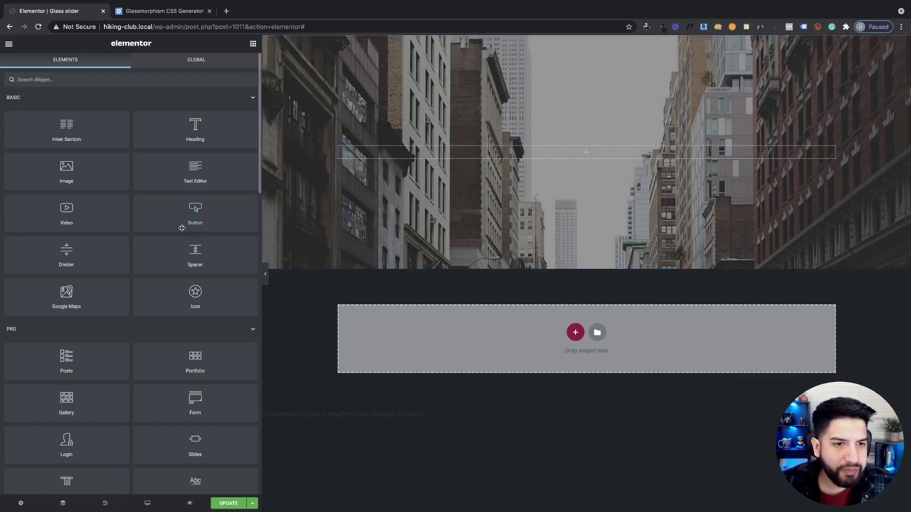
- Search the widgets for "test", add a Testimonial Carousel to the section with the street photo, and set Slides Per View to 3
{"action": "scroll", "coordinate": [142, 256], "scroll_direction": "down", "scroll_amount": 1}
{"action": "scroll", "coordinate": [144, 257], "scroll_direction": "up", "scroll_amount": 1}
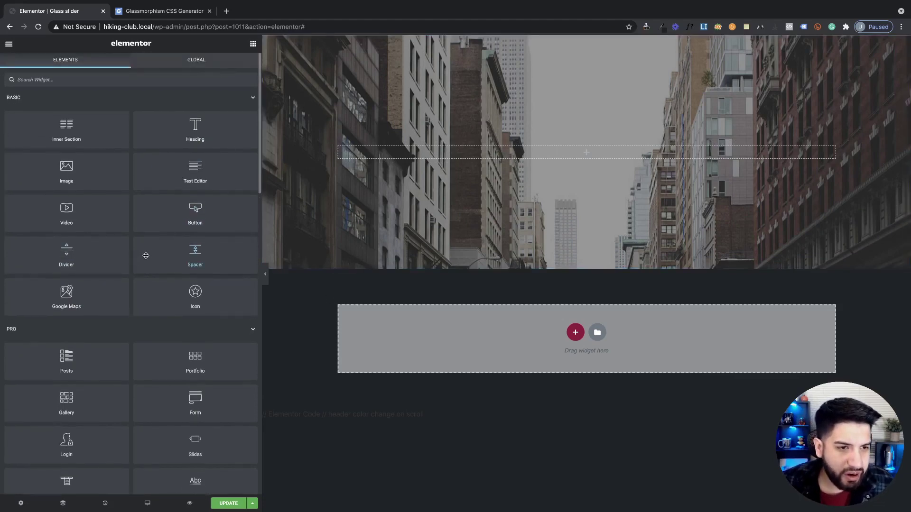
{"action": "scroll", "coordinate": [145, 257], "scroll_direction": "down", "scroll_amount": 3}
{"action": "scroll", "coordinate": [142, 256], "scroll_direction": "up", "scroll_amount": 3}
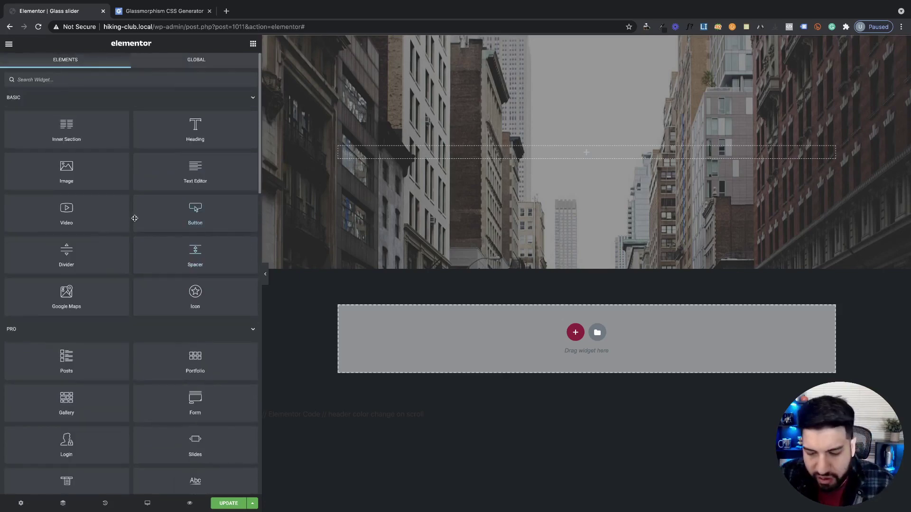
{"action": "type", "text": "test"}
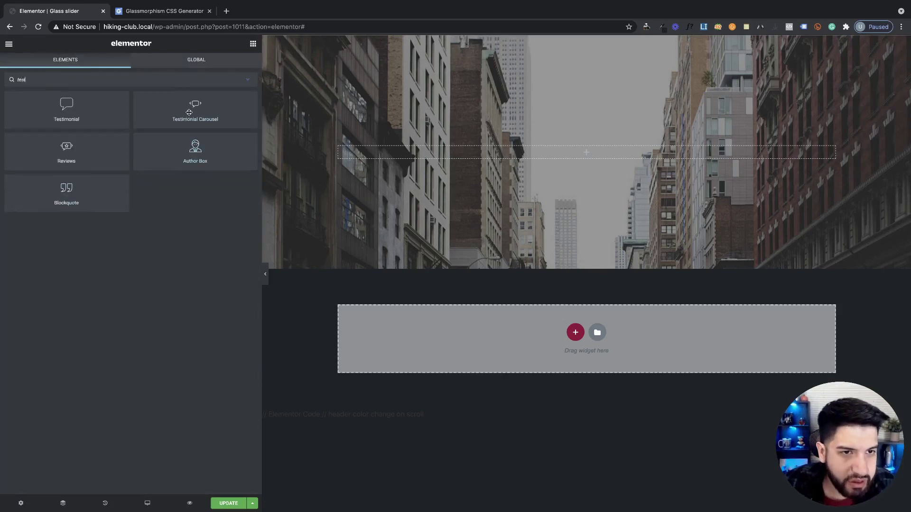
{"action": "left_click_drag", "start_coordinate": [172, 118], "coordinate": [468, 179]}
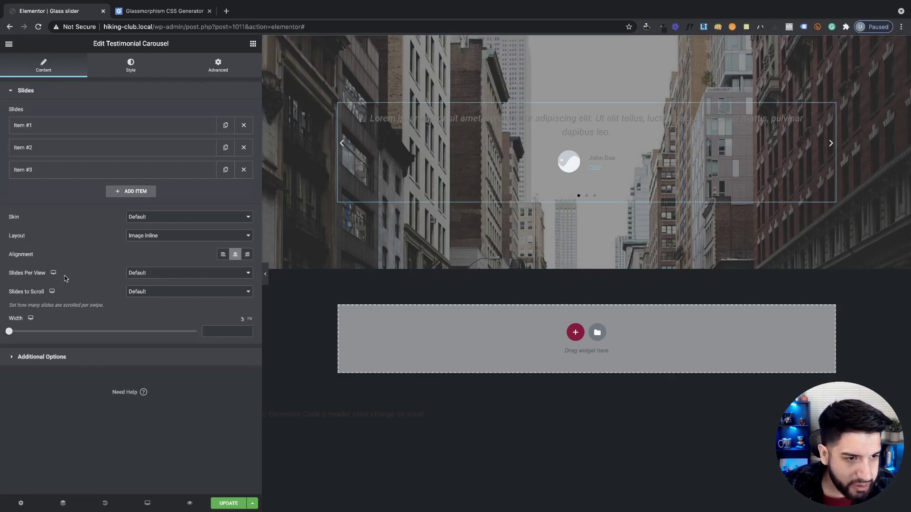
{"action": "left_click", "coordinate": [131, 275]}
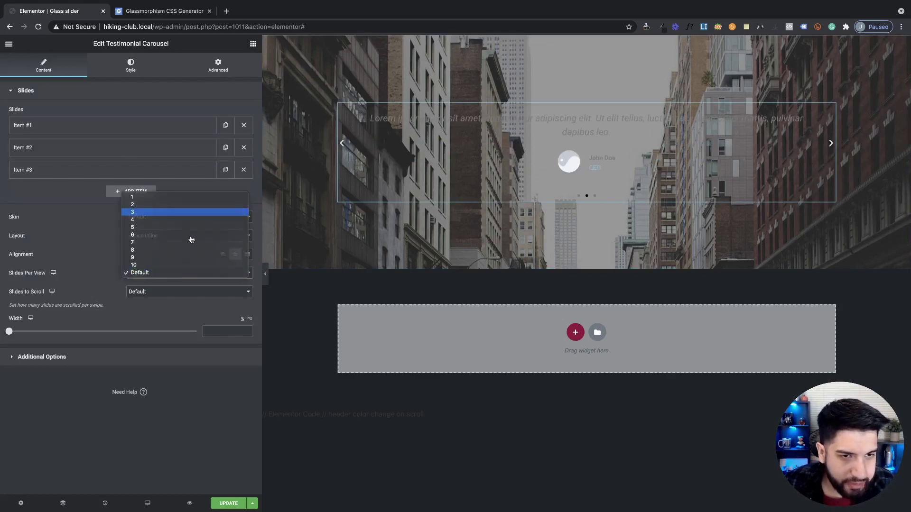
{"action": "left_click", "coordinate": [138, 207]}
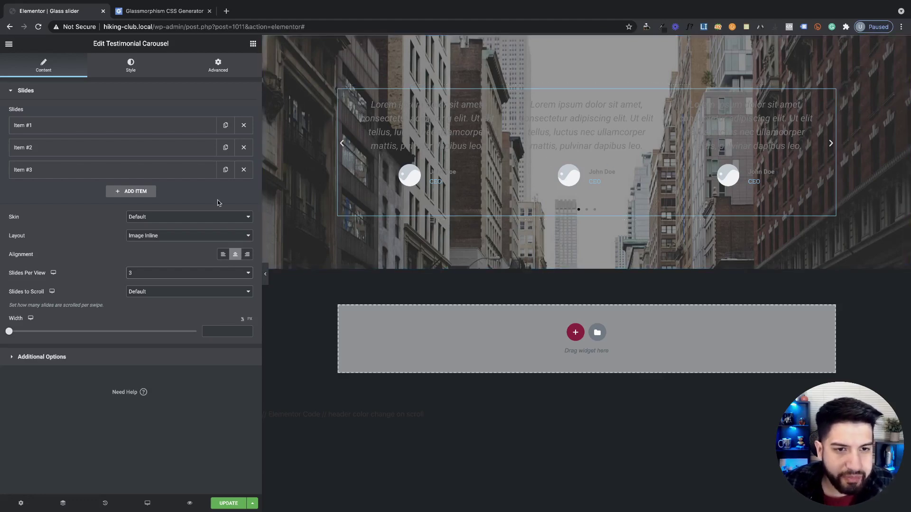
- Start a custom CSS rule on the carousel using the selector .elementor-widget-testimonial-carousel .swiper-slide copied from the saved notes
{"action": "left_click", "coordinate": [223, 71]}
{"action": "left_click", "coordinate": [90, 388]}
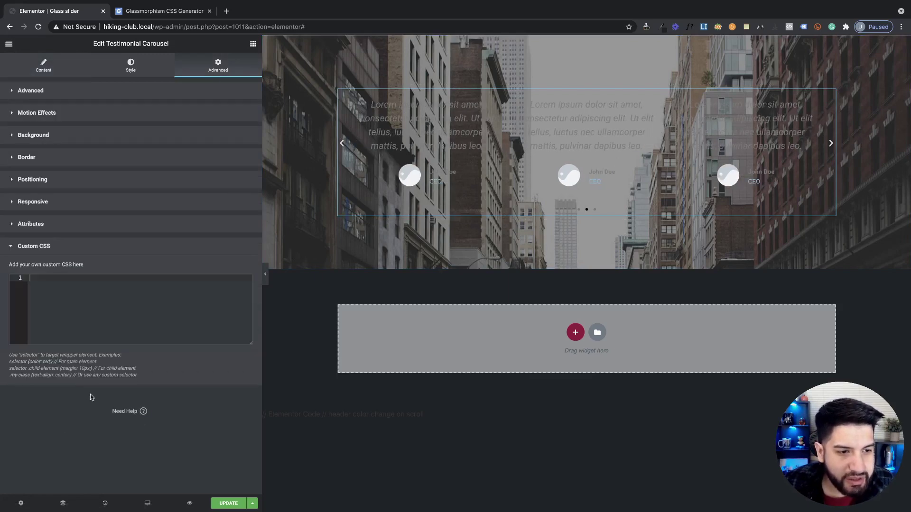
{"action": "left_click", "coordinate": [93, 312]}
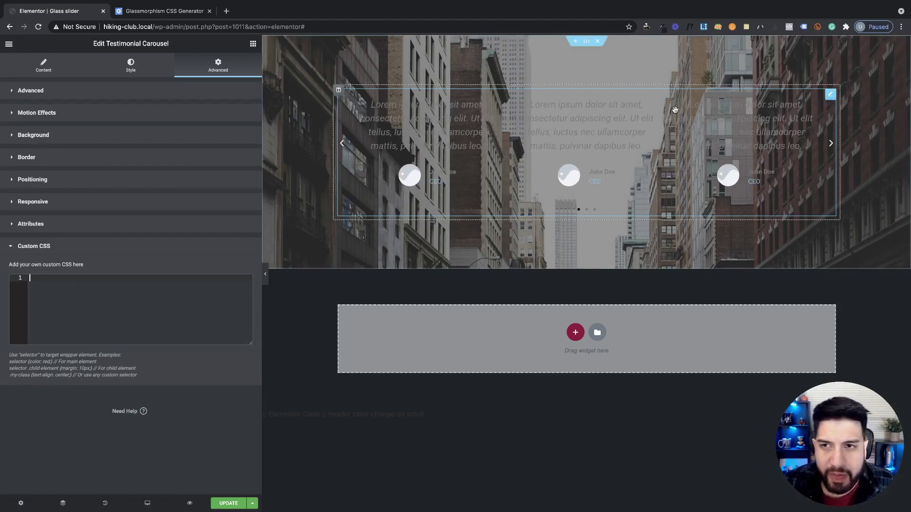
{"action": "left_click", "coordinate": [745, 27]}
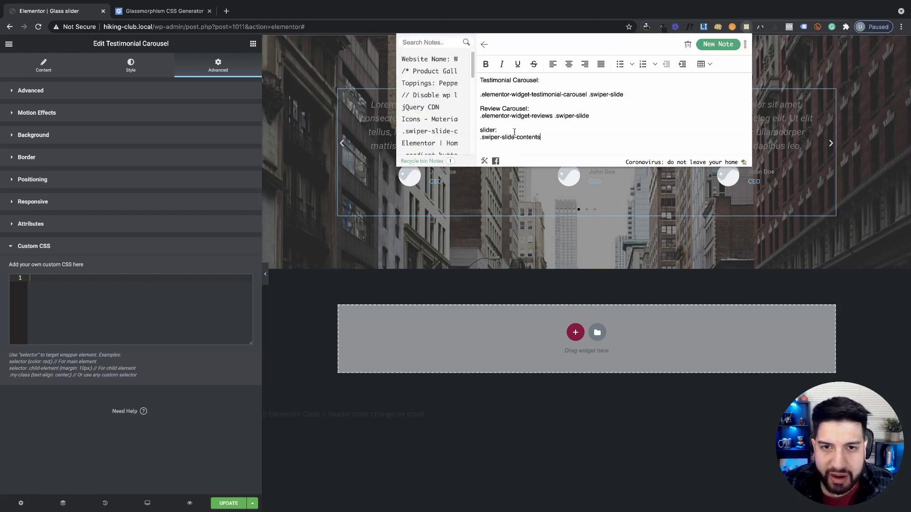
{"action": "left_click_drag", "start_coordinate": [625, 95], "coordinate": [451, 95]}
{"action": "key", "text": "ctrl+c"}
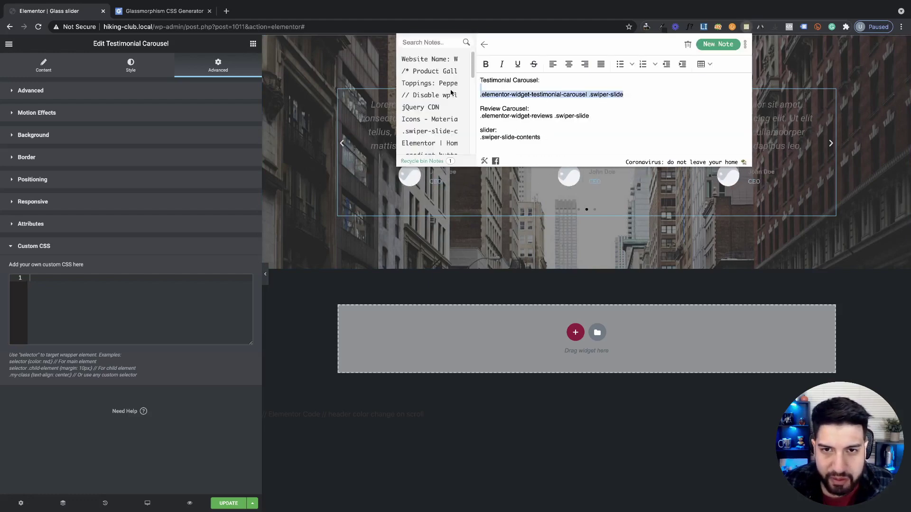
{"action": "left_click", "coordinate": [124, 298]}
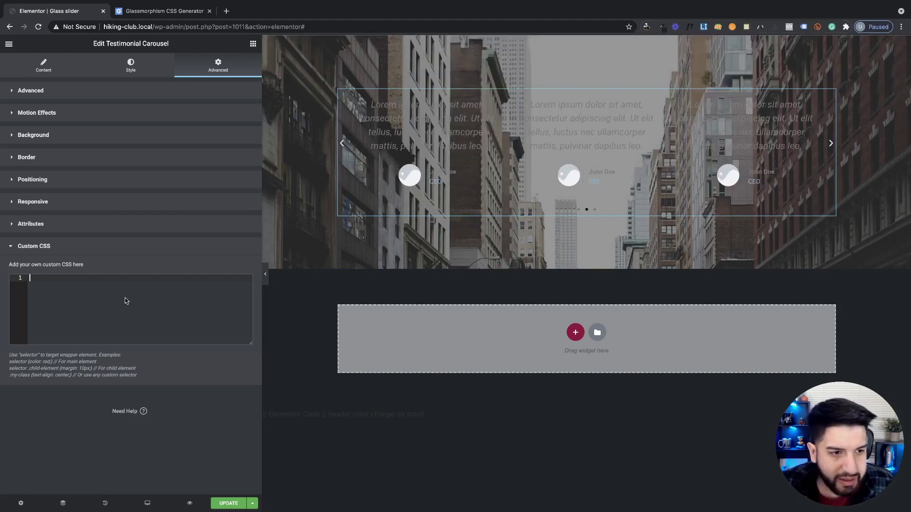
{"action": "key", "text": "ctrl+v"}
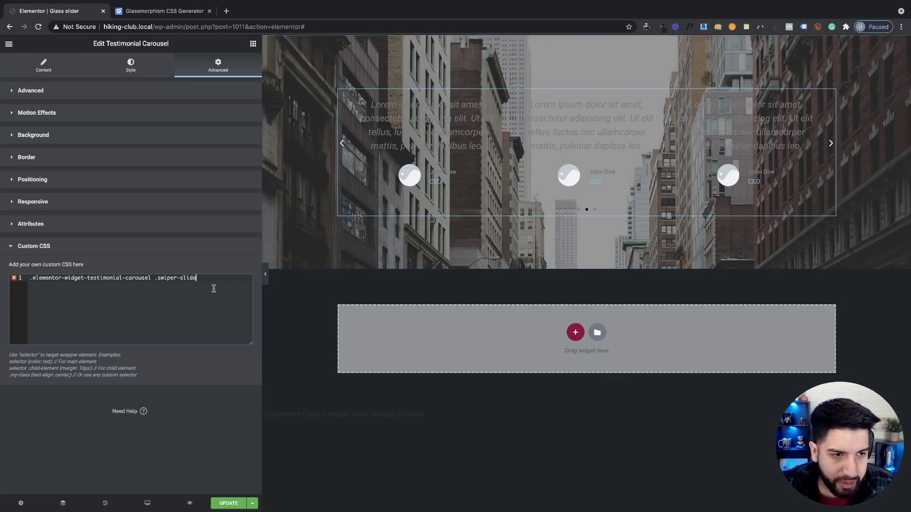
{"action": "type", "text": "{"}
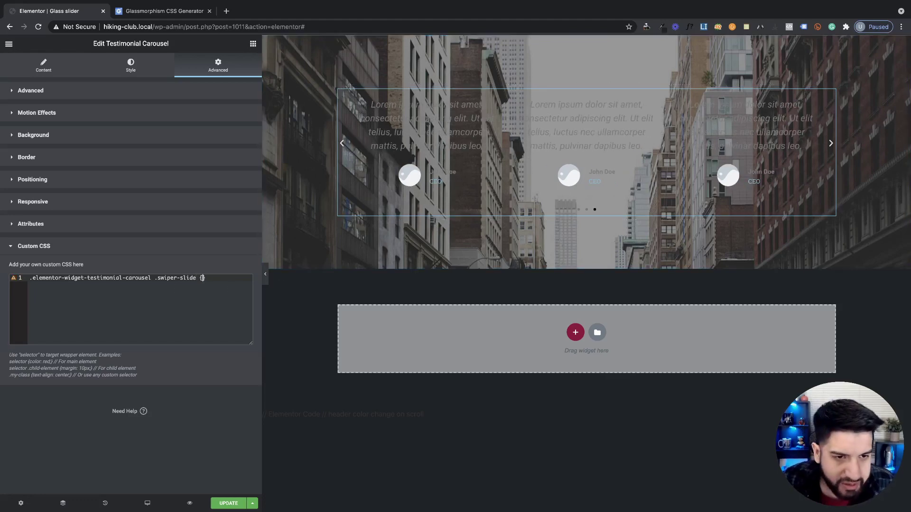
{"action": "key", "text": "Return"}
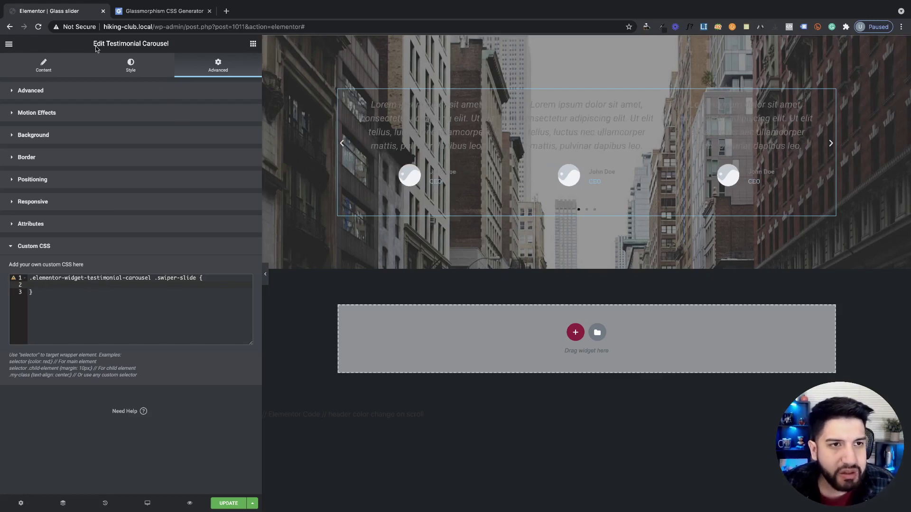
- Switch to the Glassmorphism CSS Generator, set the blur value to 3.0 and transparency to 0.20, and copy the CSS
{"action": "left_click", "coordinate": [162, 13]}
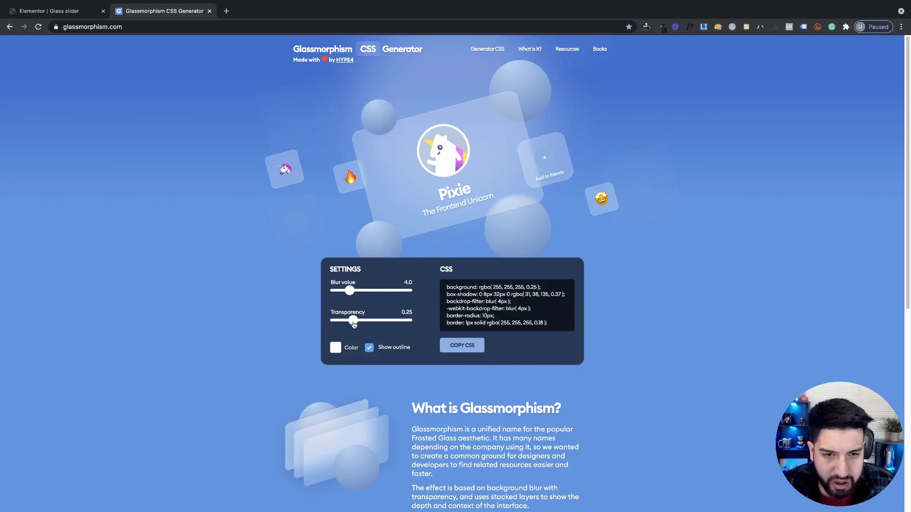
{"action": "left_click_drag", "start_coordinate": [353, 325], "coordinate": [342, 324]}
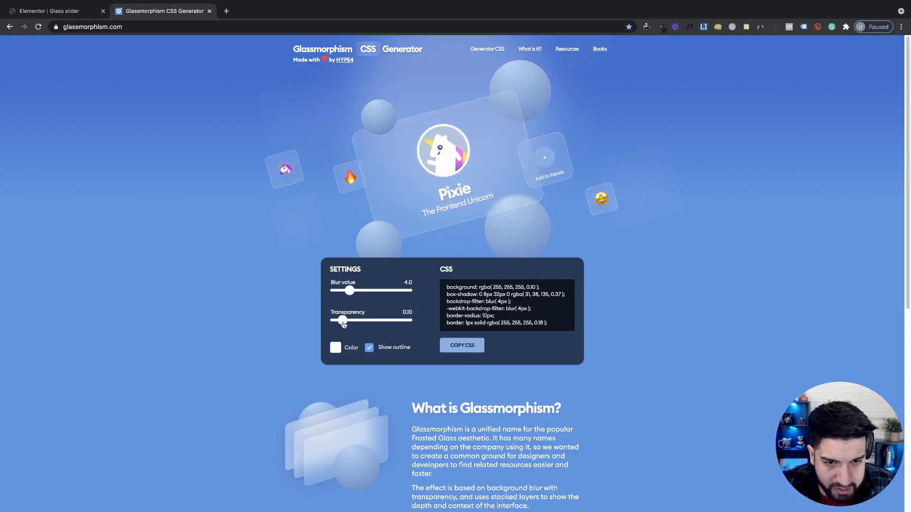
{"action": "left_click_drag", "start_coordinate": [350, 292], "coordinate": [350, 322]}
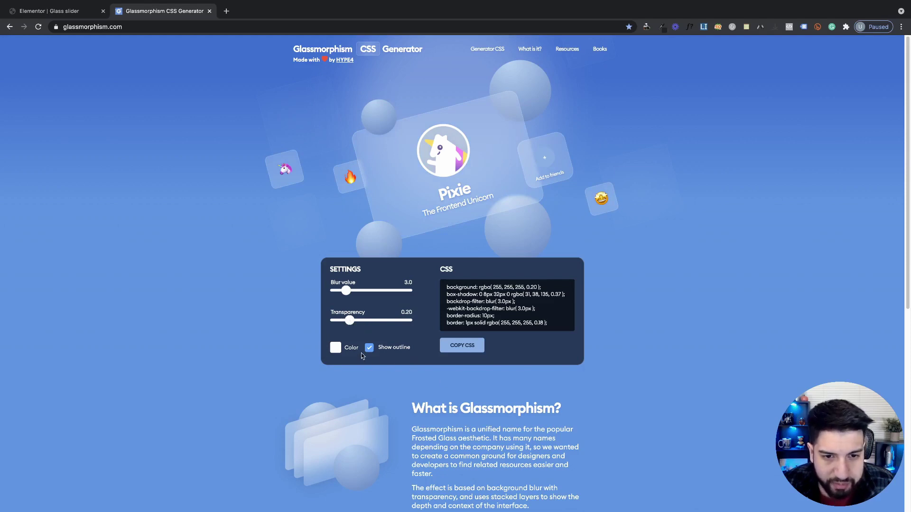
{"action": "left_click", "coordinate": [335, 348]}
{"action": "mouse_move", "coordinate": [423, 384]}
{"action": "left_mouse_down"}
{"action": "mouse_move", "coordinate": [387, 379]}
{"action": "mouse_move", "coordinate": [349, 415]}
{"action": "mouse_move", "coordinate": [263, 313]}
{"action": "left_mouse_up"}
{"action": "left_click", "coordinate": [338, 471]}
{"action": "left_click", "coordinate": [512, 353]}
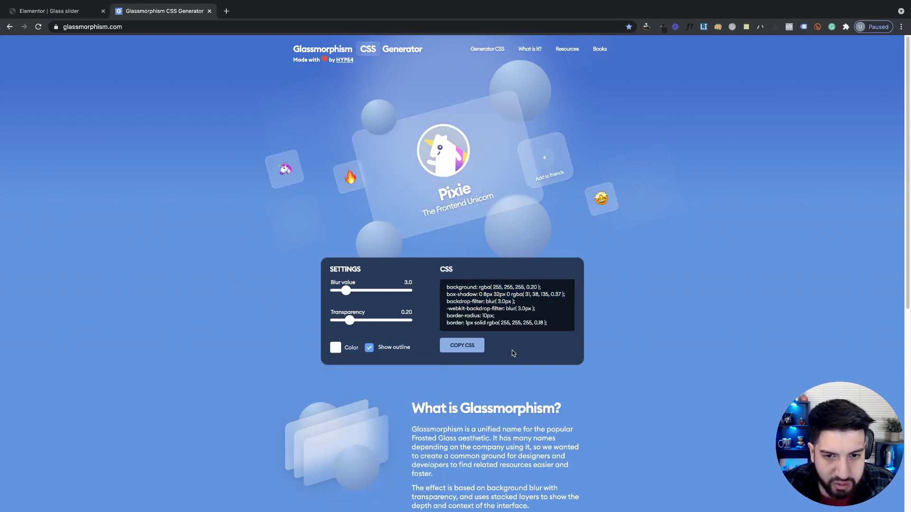
{"action": "left_click", "coordinate": [467, 349]}
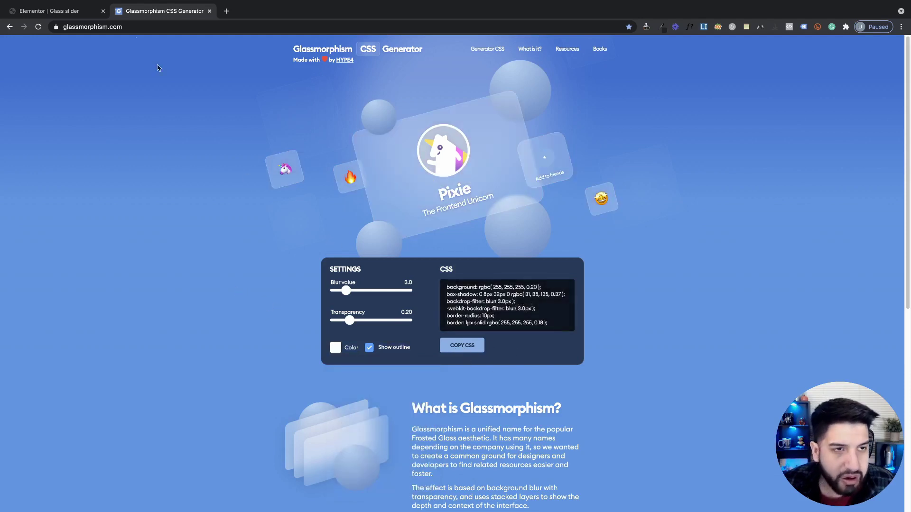
- Try the copied glass CSS inside the carousel's .swiper-slide rule, then undo the paste
{"action": "left_click", "coordinate": [83, 14]}
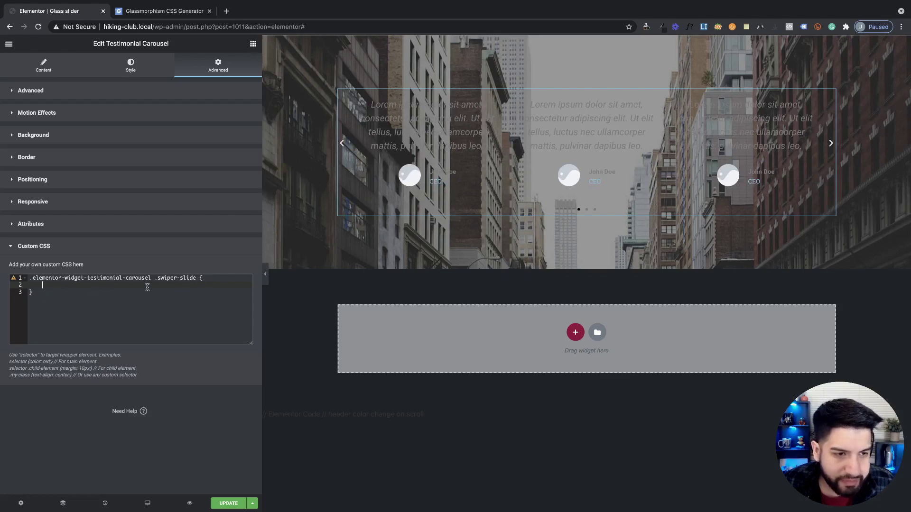
{"action": "key", "text": "super+v"}
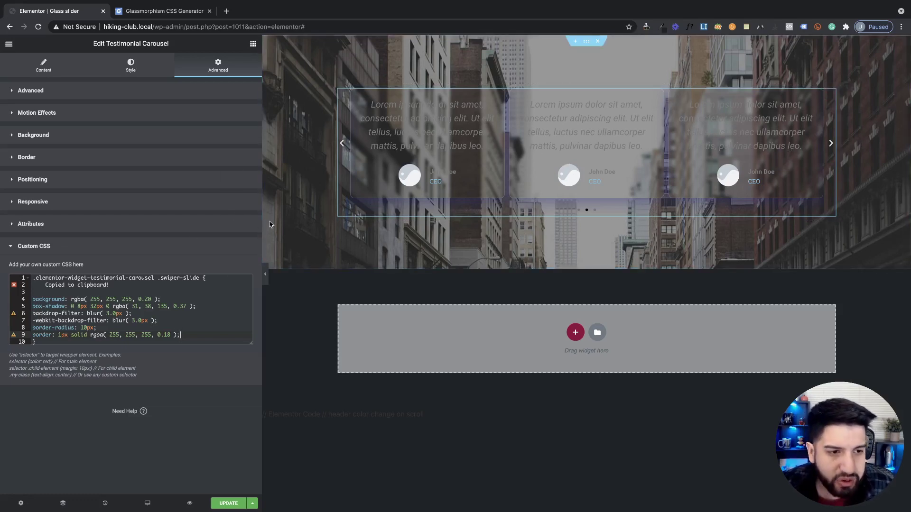
{"action": "key", "text": "ctrl+z"}
- Set the generator's transparency to 0.40, try the copied CSS in the carousel's slide rule, and undo the paste
{"action": "left_click", "coordinate": [171, 11]}
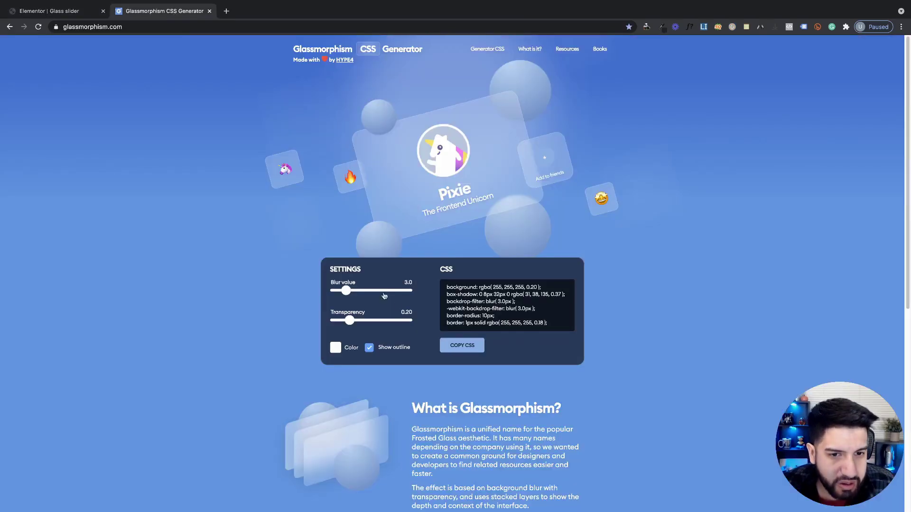
{"action": "left_click_drag", "start_coordinate": [350, 325], "coordinate": [362, 324]}
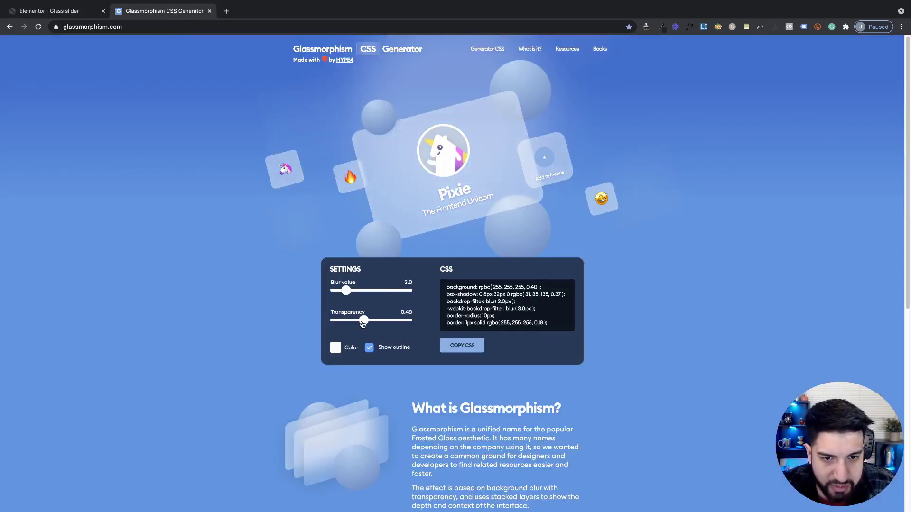
{"action": "left_click", "coordinate": [472, 352]}
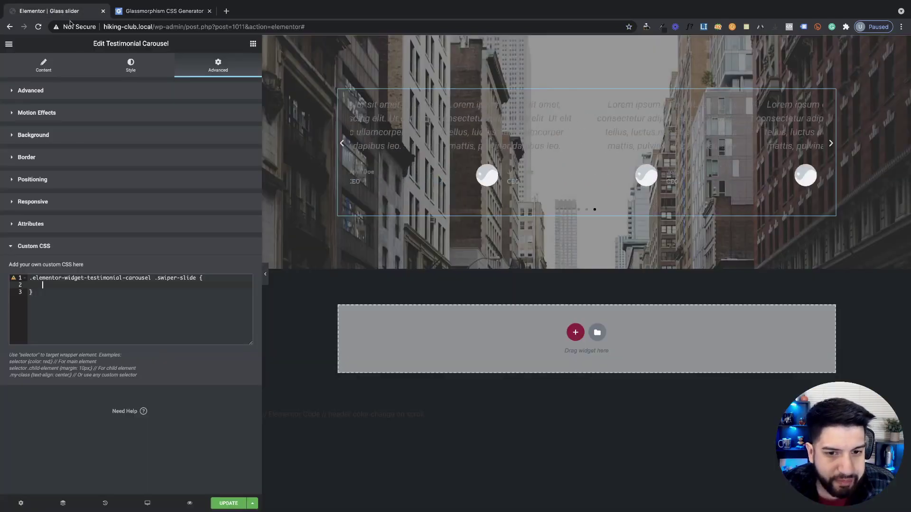
{"action": "left_click", "coordinate": [47, 11]}
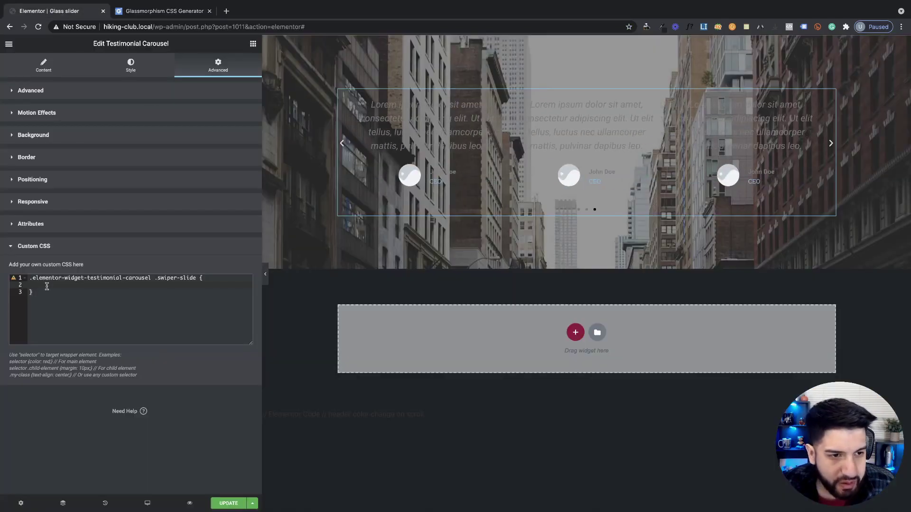
{"action": "left_click", "coordinate": [79, 286]}
{"action": "key", "text": "ctrl+v"}
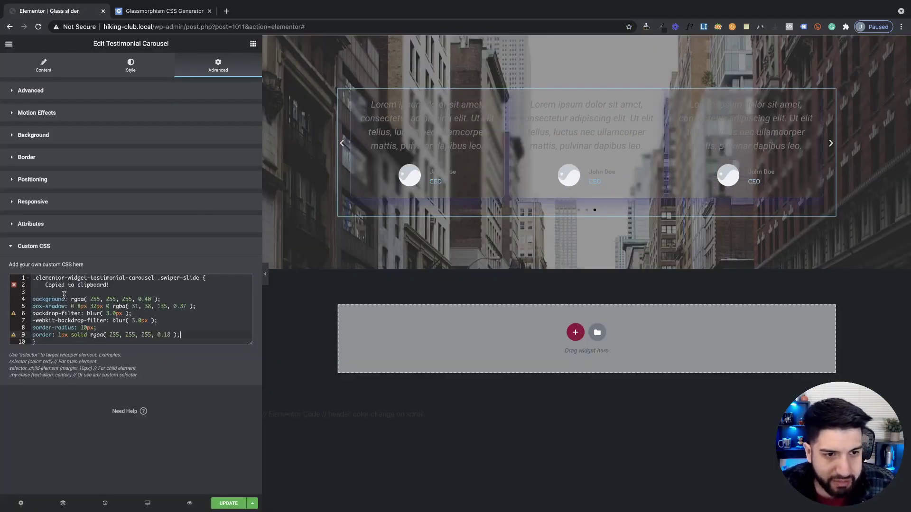
{"action": "key", "text": "ctrl+z"}
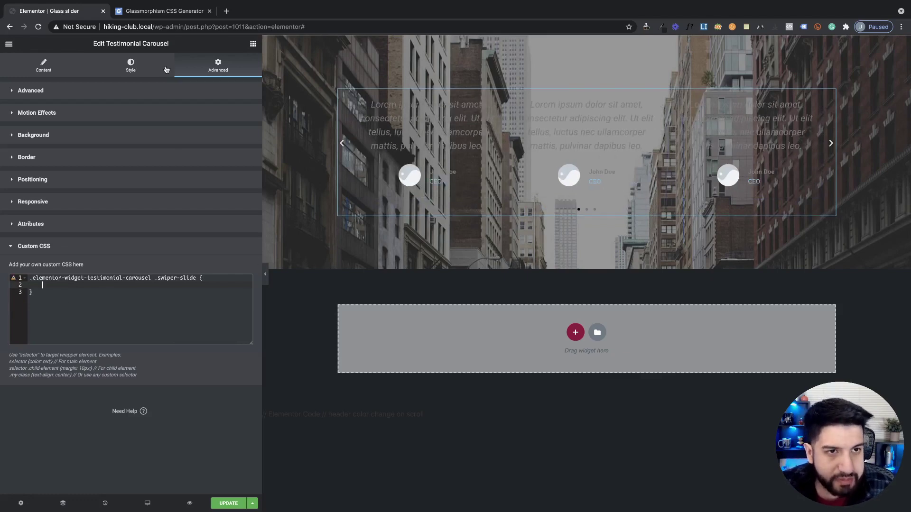
- Set the generator's blur to 4.0 and transparency to 0.45, try the copied CSS in the slide rule, and undo it
{"action": "left_click", "coordinate": [147, 11]}
{"action": "left_click_drag", "start_coordinate": [364, 322], "coordinate": [350, 296]}
{"action": "left_click", "coordinate": [462, 345]}
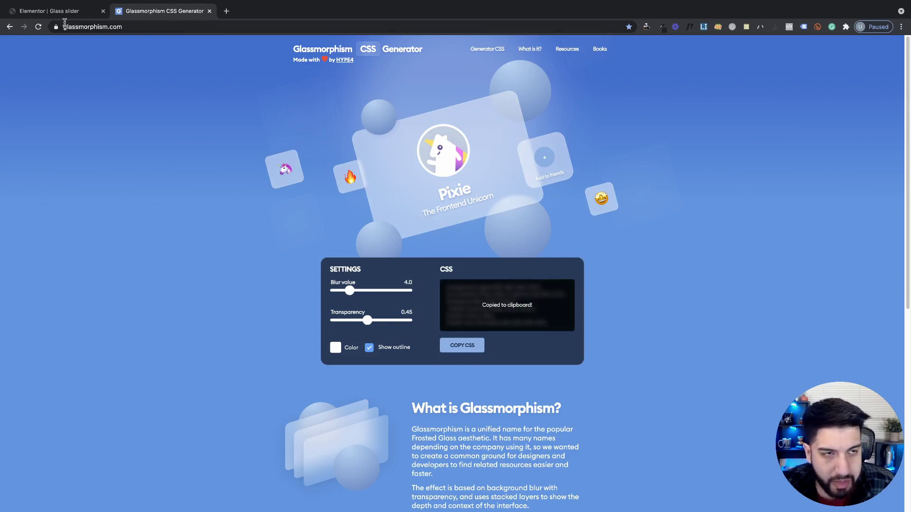
{"action": "left_click", "coordinate": [64, 11]}
{"action": "key", "text": "ctrl+v"}
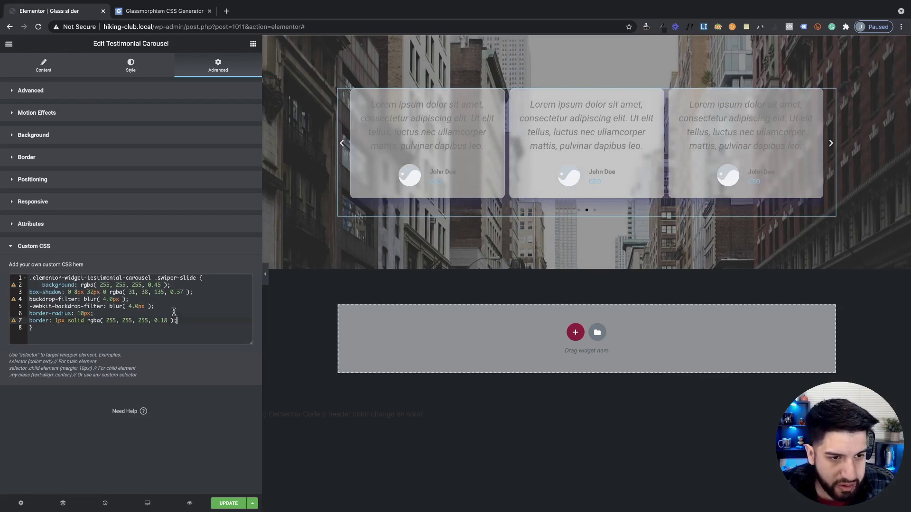
{"action": "key", "text": "ctrl+z"}
- Lower the generator's transparency to 0.30, try the copied CSS in the slide rule, and undo the paste
{"action": "left_click", "coordinate": [163, 11]}
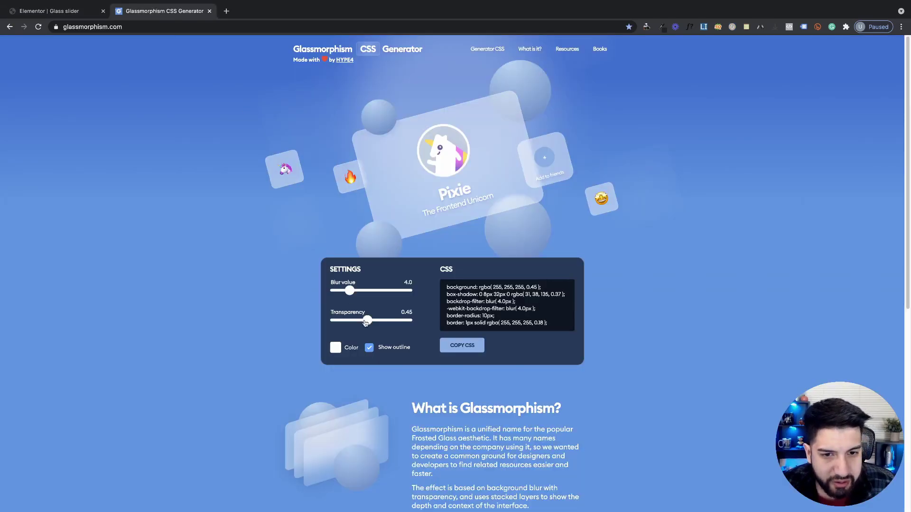
{"action": "left_click_drag", "start_coordinate": [365, 322], "coordinate": [357, 323]}
{"action": "left_click", "coordinate": [443, 349]}
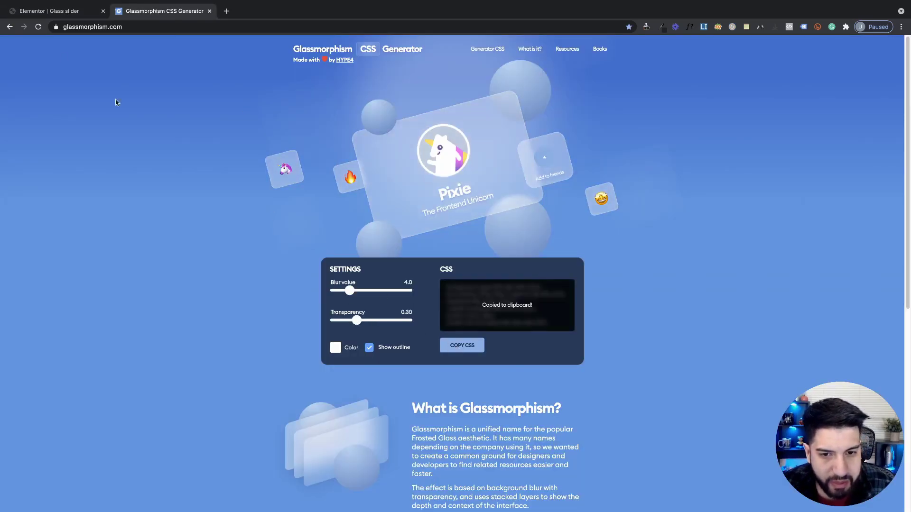
{"action": "left_click", "coordinate": [48, 11]}
{"action": "key", "text": "ctrl+v"}
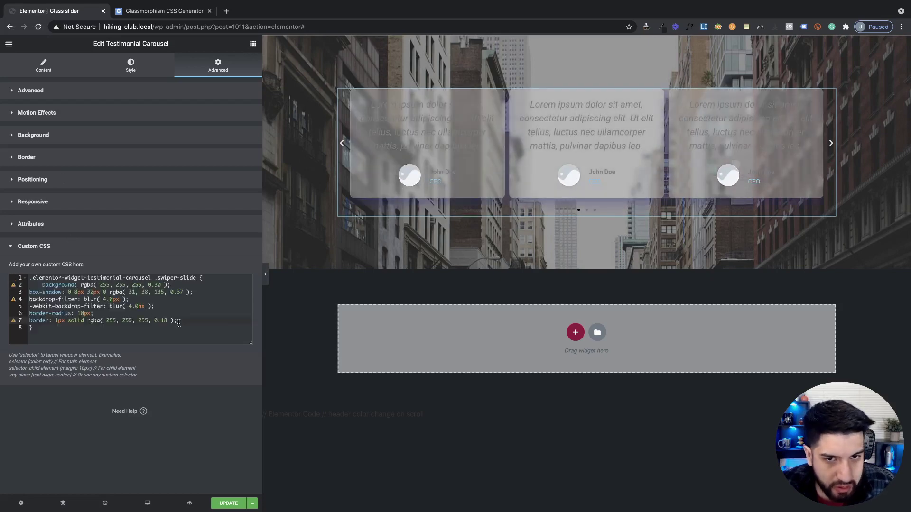
{"action": "key", "text": "ctrl+z"}
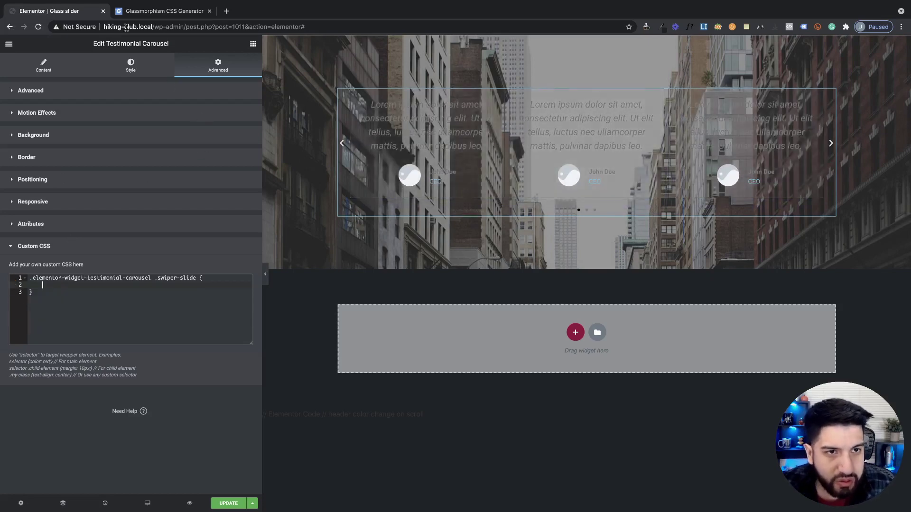
- Set the transparency to 0.25 in the Glassmorphism CSS Generator and copy the generated CSS
{"action": "left_click", "coordinate": [156, 11]}
{"action": "left_click_drag", "start_coordinate": [360, 324], "coordinate": [354, 324]}
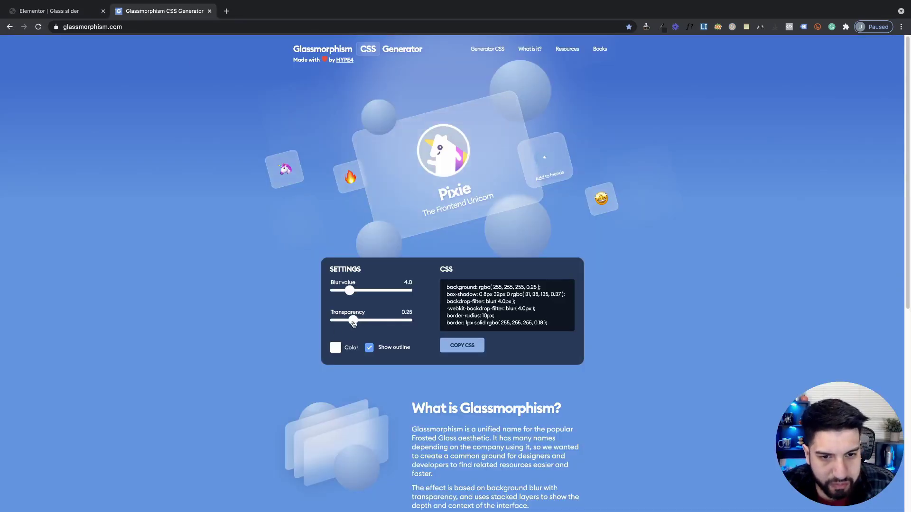
{"action": "left_click", "coordinate": [443, 345]}
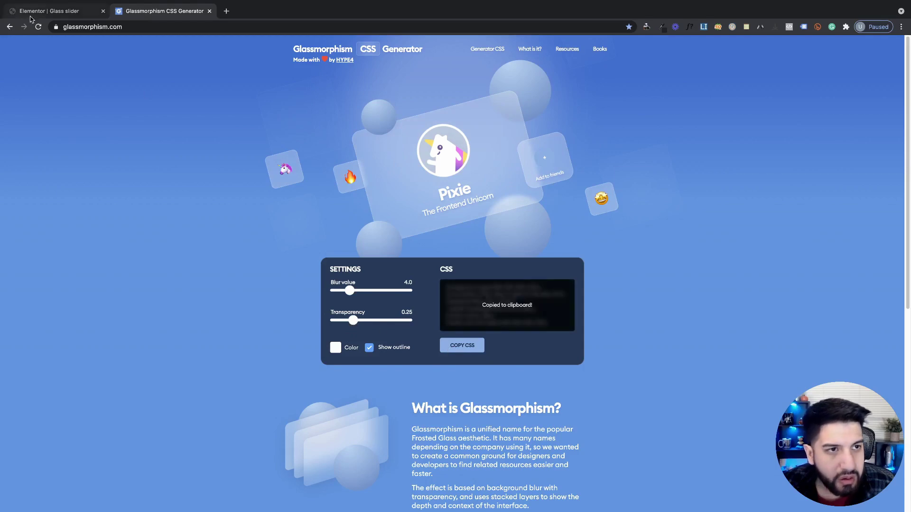
- Switch to Elementor and paste the copied 0.25-transparency CSS into the carousel's slide rule
{"action": "left_click", "coordinate": [45, 11]}
{"action": "key", "text": "ctrl+v"}
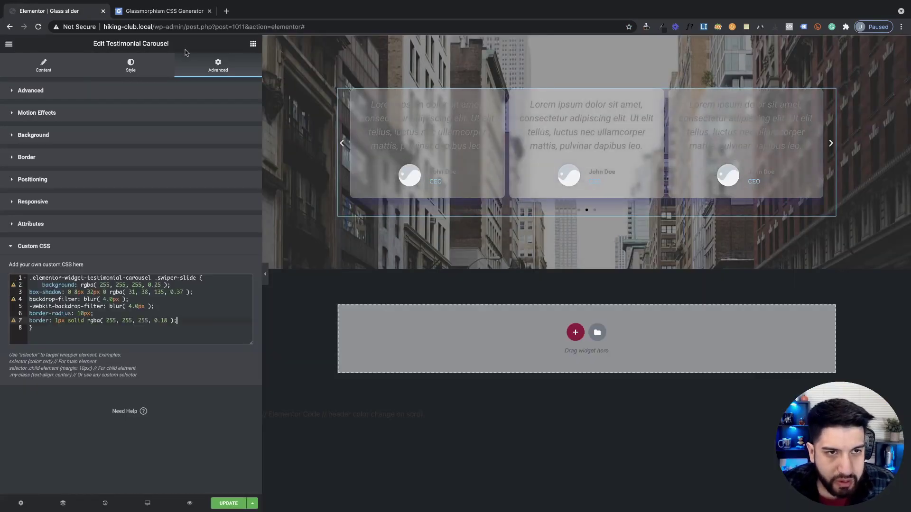
- Set the Glassmorphism CSS Generator to blur 3.0 and transparency 0.20, copy the generated CSS, and return to Elementor
{"action": "left_click", "coordinate": [172, 12]}
{"action": "left_click_drag", "start_coordinate": [349, 291], "coordinate": [346, 291]}
{"action": "left_click_drag", "start_coordinate": [353, 324], "coordinate": [351, 324]}
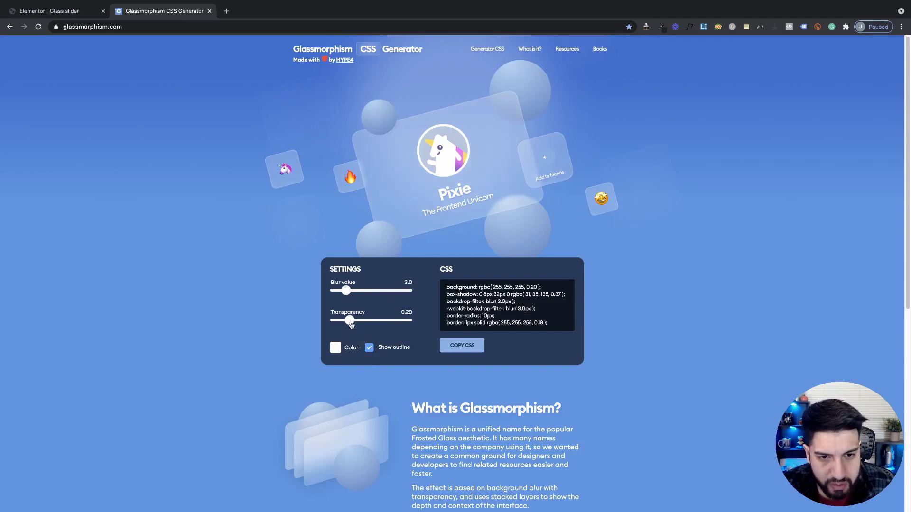
{"action": "left_click", "coordinate": [463, 346]}
{"action": "left_click", "coordinate": [66, 10]}
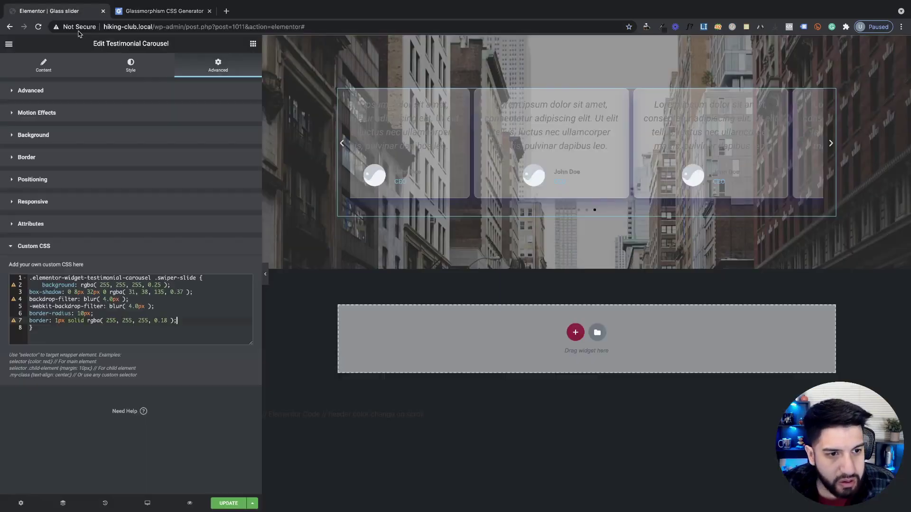
{"action": "left_click_drag", "start_coordinate": [205, 325], "coordinate": [36, 285]}
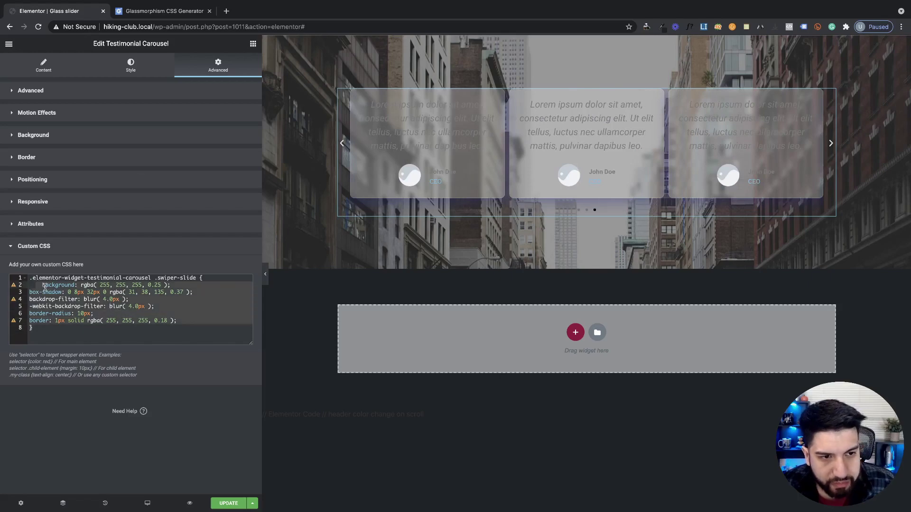
{"action": "key", "text": "ctrl+v"}
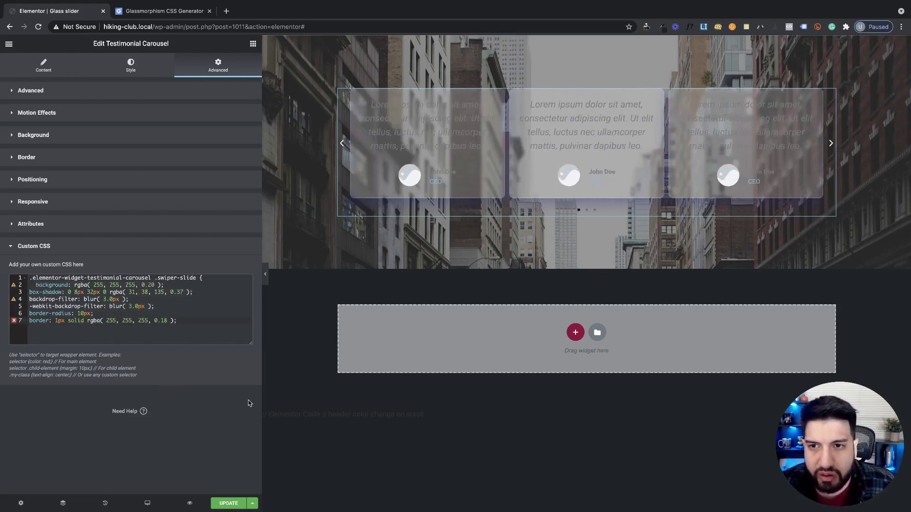
{"action": "left_click", "coordinate": [126, 322]}
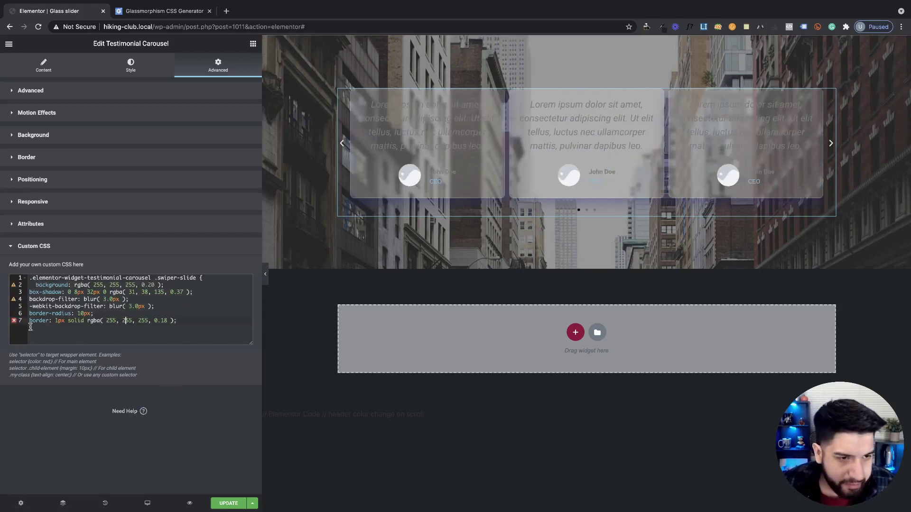
{"action": "key", "text": "ctrl+z"}
{"action": "left_click", "coordinate": [161, 336]}
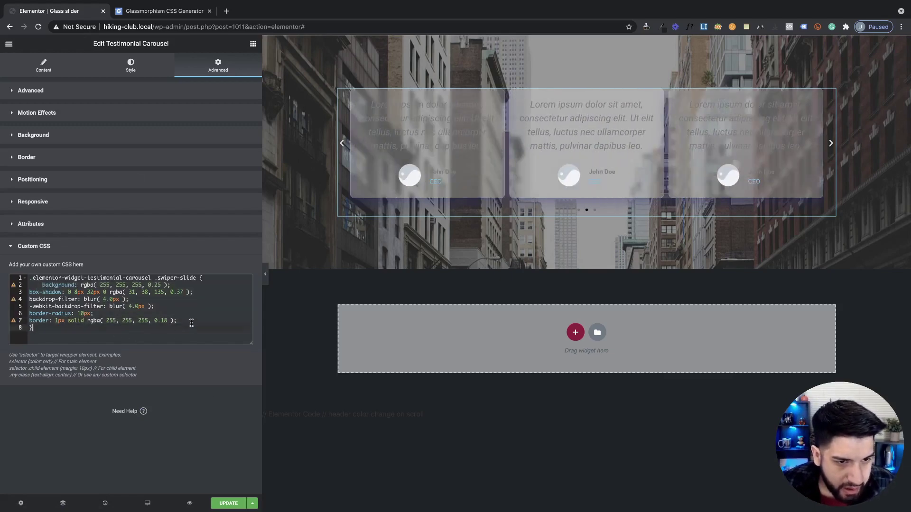
- Replace the declarations inside the .swiper-slide rule with the copied 3.0px-blur, 0.20-transparency CSS, keeping the closing brace
{"action": "left_click_drag", "start_coordinate": [190, 322], "coordinate": [14, 294]}
{"action": "key", "text": "ctrl+shift+z"}
{"action": "key", "text": "ctrl+shift+z"}
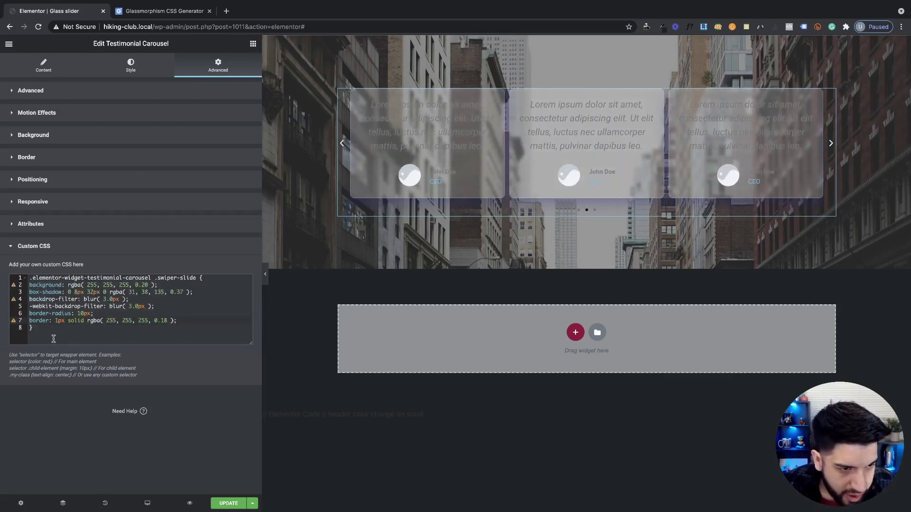
{"action": "left_click", "coordinate": [54, 339]}
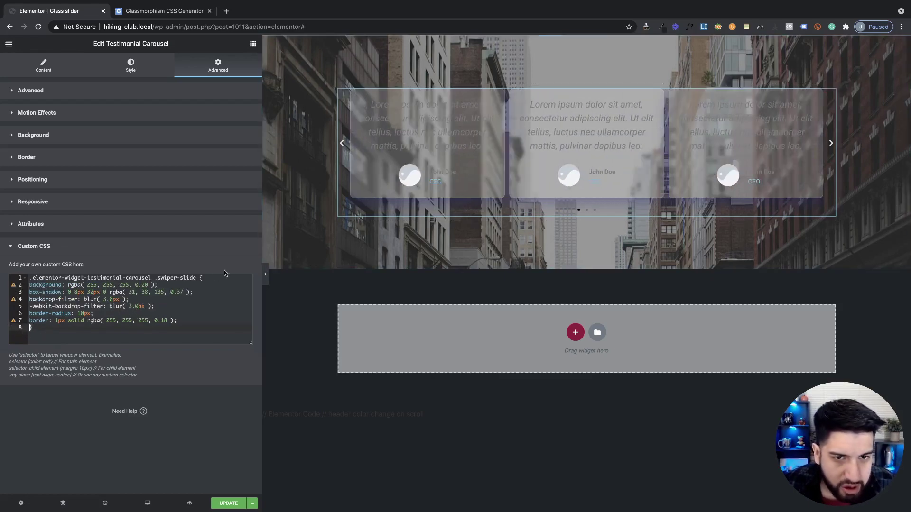
{"action": "left_click", "coordinate": [181, 17]}
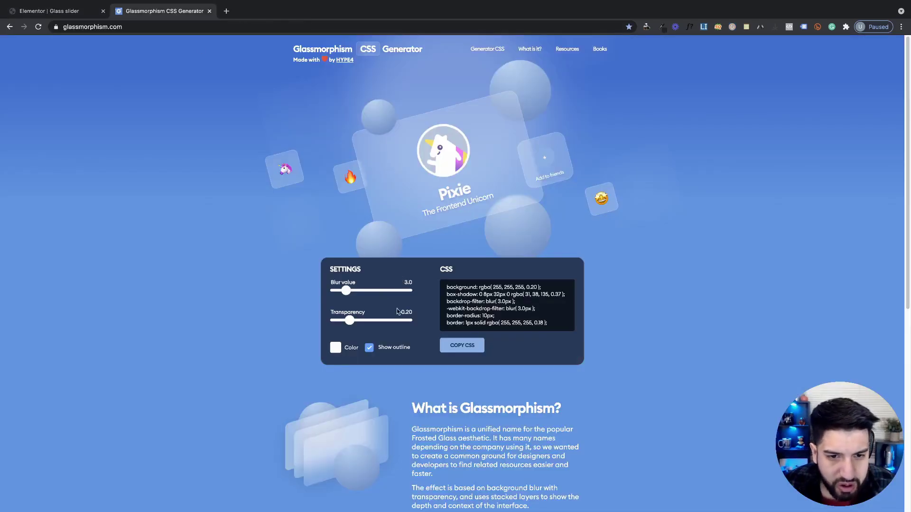
{"action": "scroll", "coordinate": [491, 308], "scroll_direction": "down", "scroll_amount": 3}
{"action": "scroll", "coordinate": [441, 266], "scroll_direction": "up", "scroll_amount": 3}
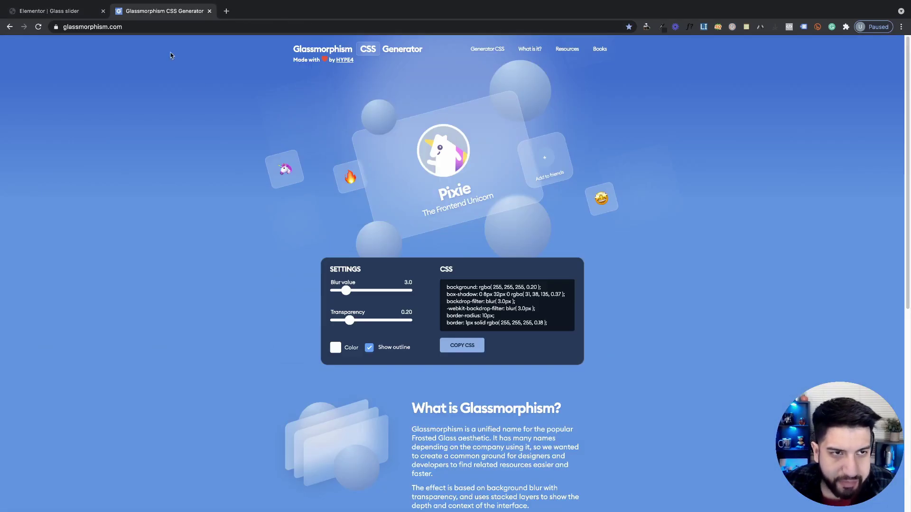
{"action": "left_click", "coordinate": [89, 14]}
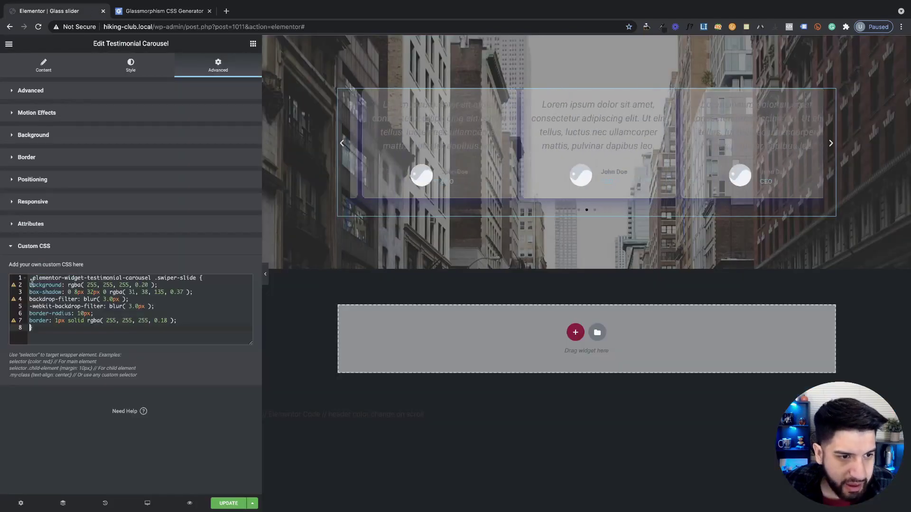
- Replace the box-shadow value in the slide rule with black
{"action": "left_click", "coordinate": [190, 291]}
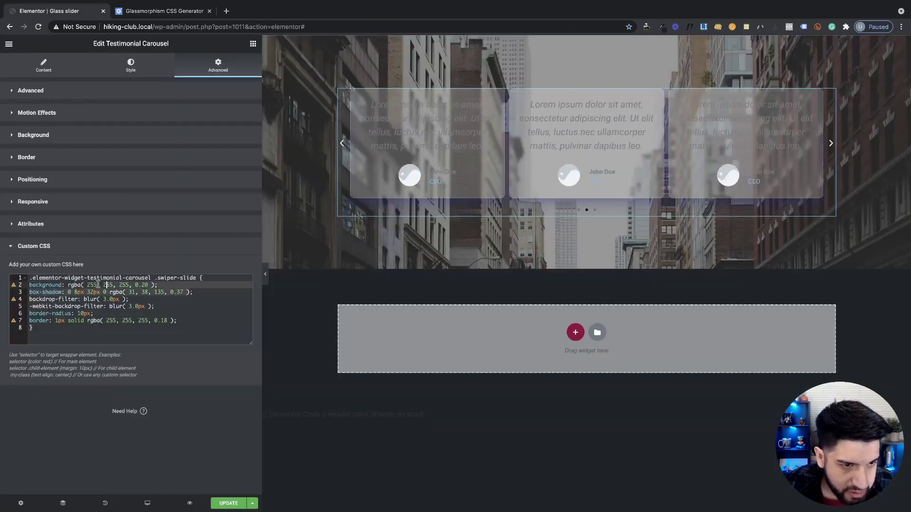
{"action": "left_click", "coordinate": [67, 291], "text": "shift"}
{"action": "key", "text": "BackSpace"}
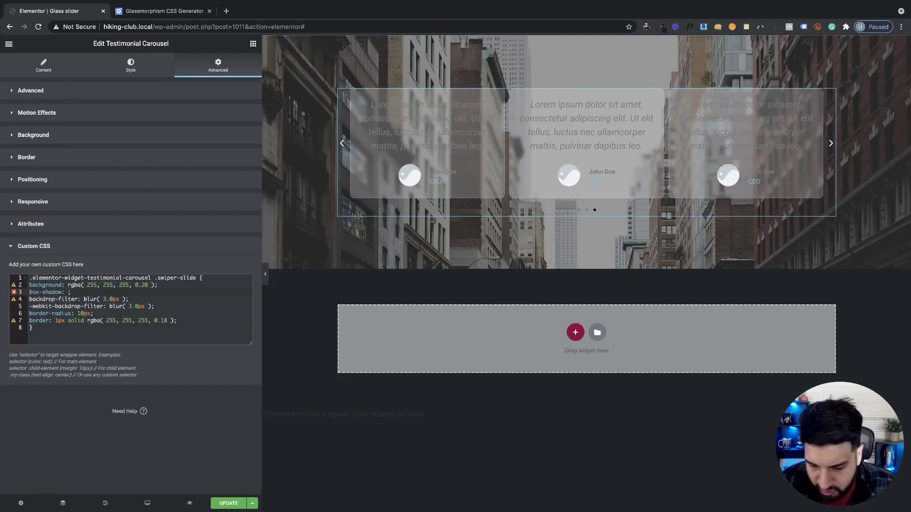
{"action": "type", "text": "black"}
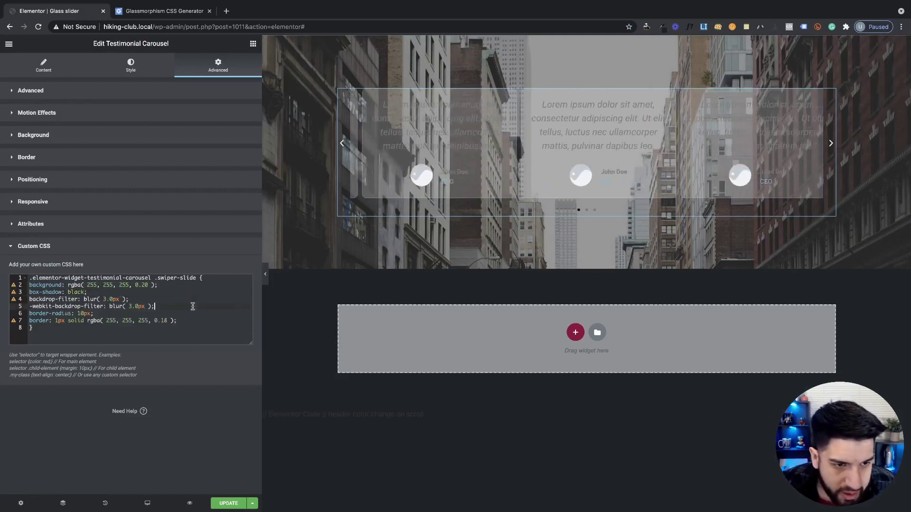
{"action": "left_click", "coordinate": [189, 307]}
- Delete the whole box-shadow line from the carousel's slide rule
{"action": "left_click", "coordinate": [28, 293]}
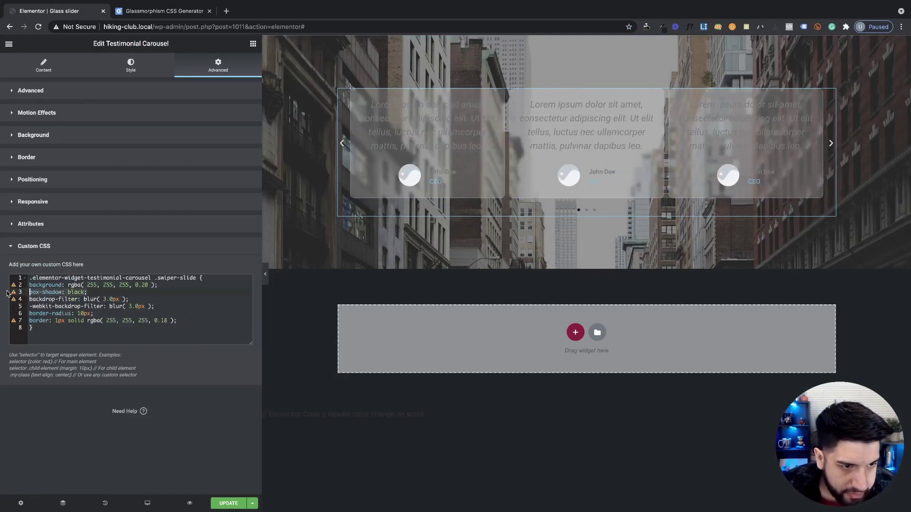
{"action": "key", "text": "shift+End"}
{"action": "key", "text": "BackSpace"}
{"action": "key", "text": "BackSpace"}
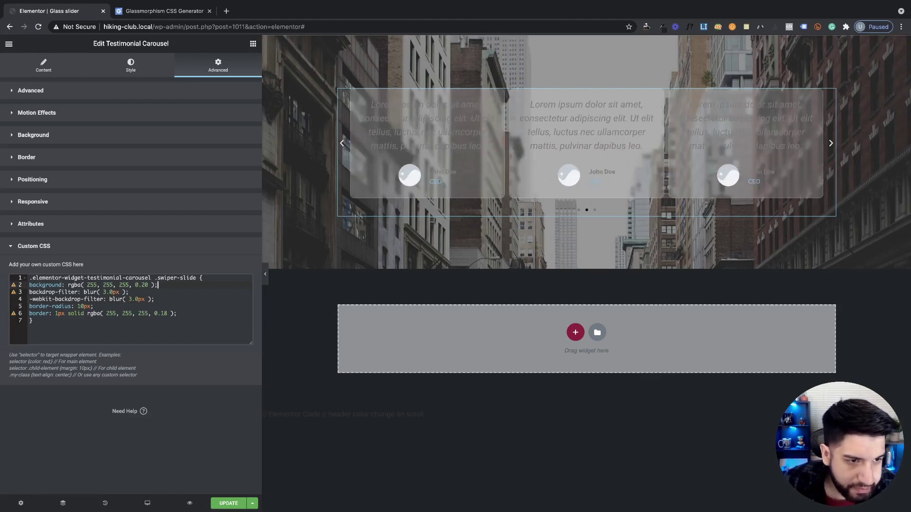
- Set the testimonial carousel's content, name and title text colors to white (#FFFFFF) and update the page
{"action": "left_click", "coordinate": [131, 74]}
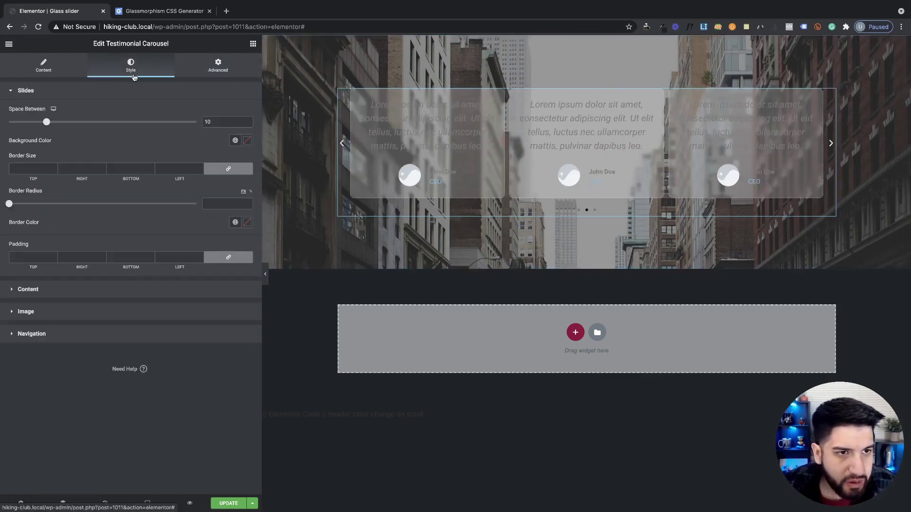
{"action": "left_click", "coordinate": [50, 290]}
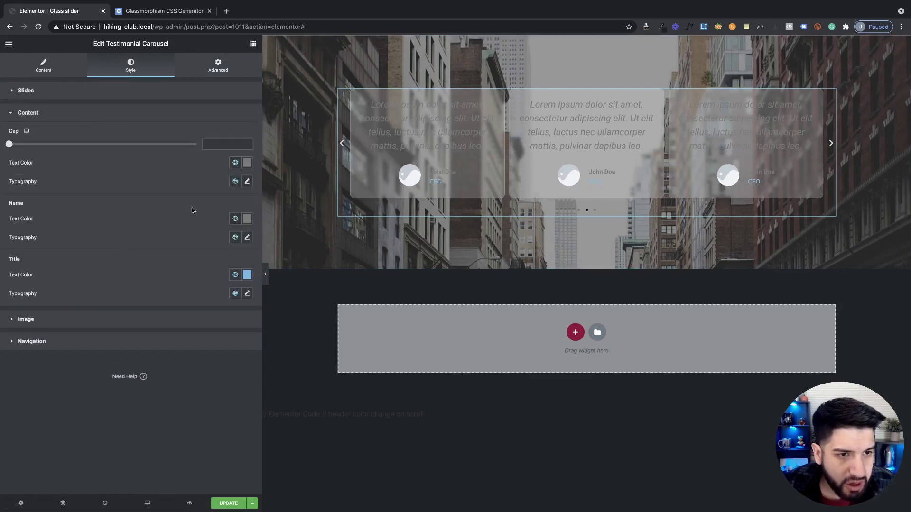
{"action": "left_click", "coordinate": [247, 163]}
{"action": "left_click", "coordinate": [89, 187]}
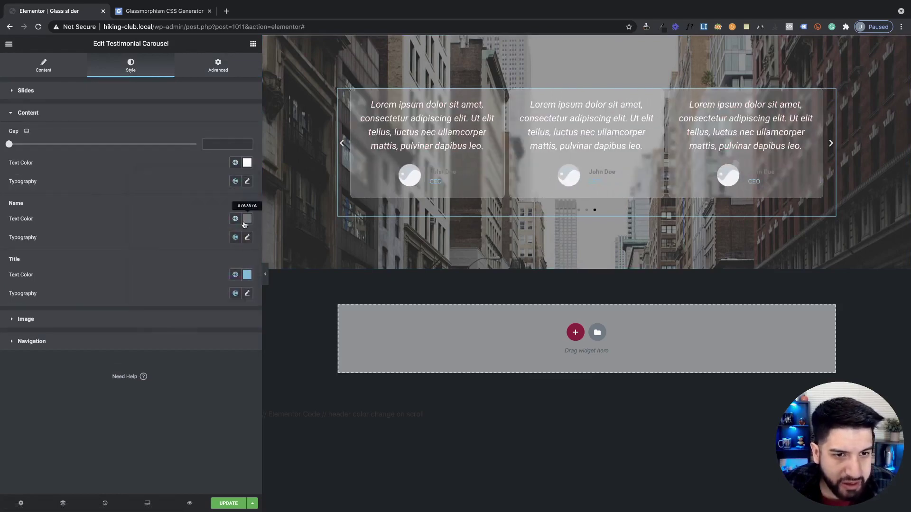
{"action": "left_click", "coordinate": [247, 219]}
{"action": "left_click", "coordinate": [69, 219]}
{"action": "left_click", "coordinate": [247, 275]}
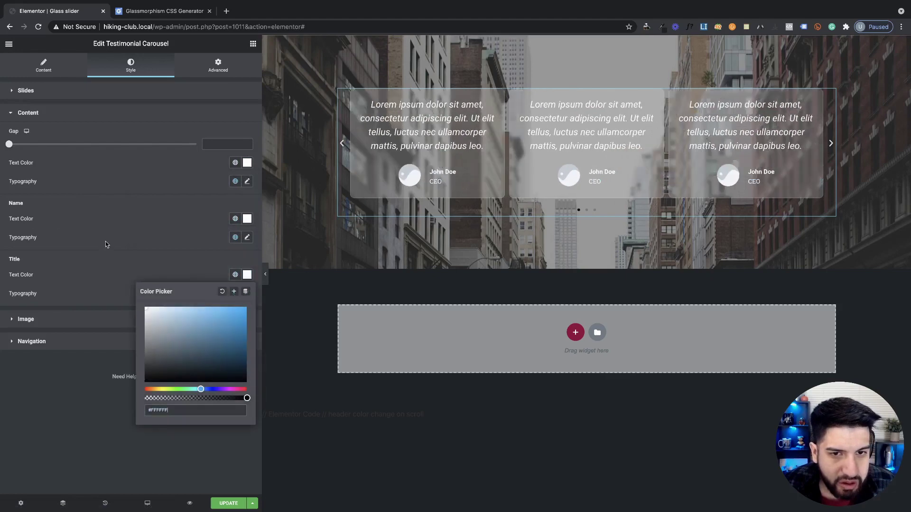
{"action": "left_click", "coordinate": [229, 429]}
{"action": "left_click", "coordinate": [228, 502]}
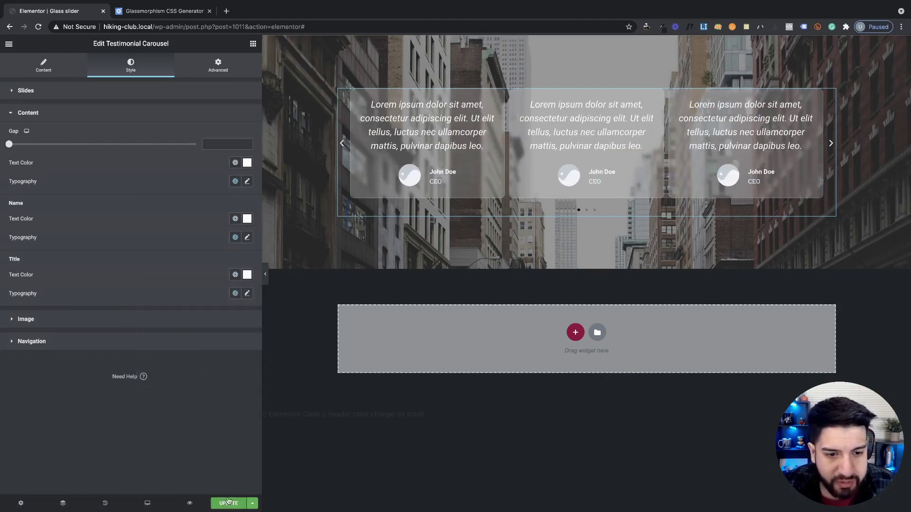
- Open the page preview and advance the testimonial carousel to examine the glass effect on the live slides
{"action": "left_click", "coordinate": [157, 10]}
{"action": "left_click", "coordinate": [39, 11]}
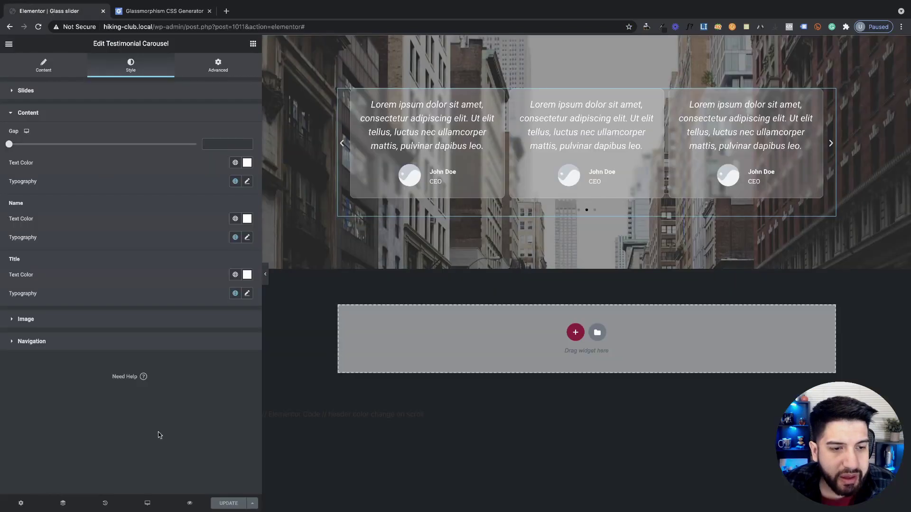
{"action": "left_click", "coordinate": [188, 501]}
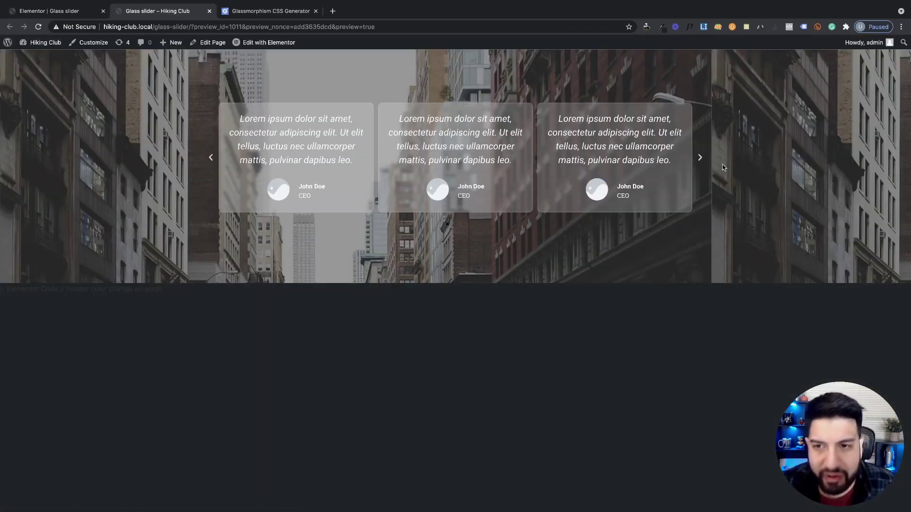
{"action": "left_click", "coordinate": [700, 159]}
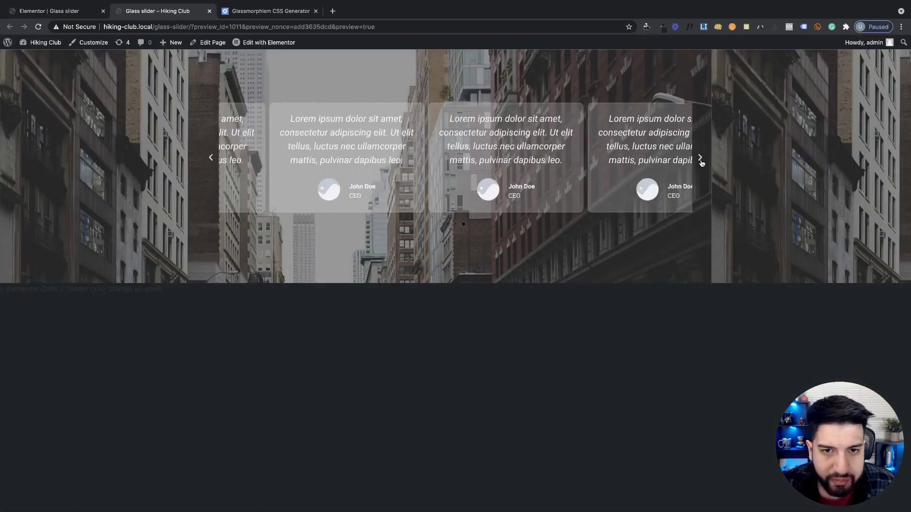
{"action": "left_click", "coordinate": [701, 158]}
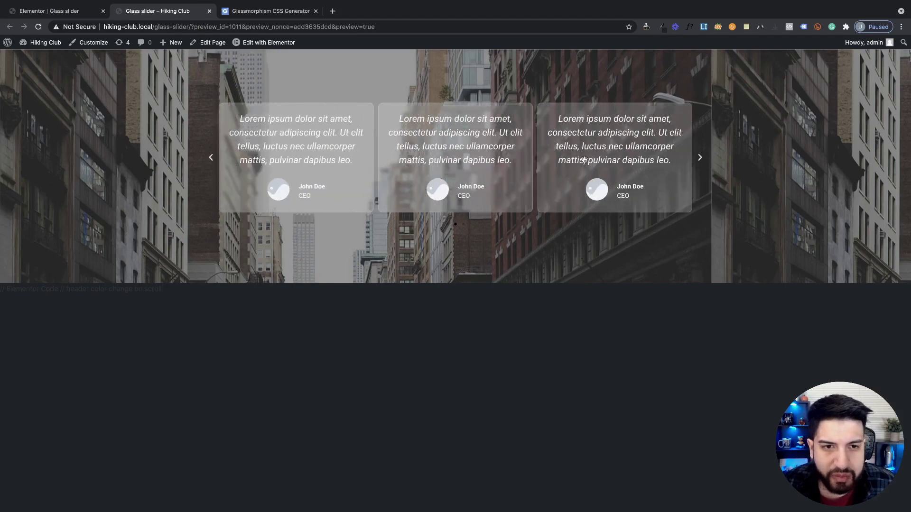
- Return to Elementor, search the widgets for "rev", and place a Reviews widget below the testimonial carousel
{"action": "left_click", "coordinate": [52, 11]}
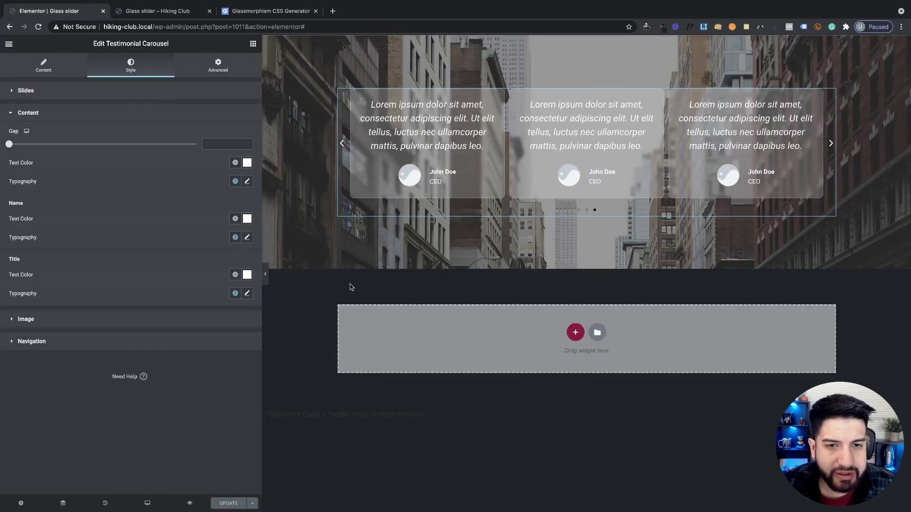
{"action": "left_click", "coordinate": [253, 43]}
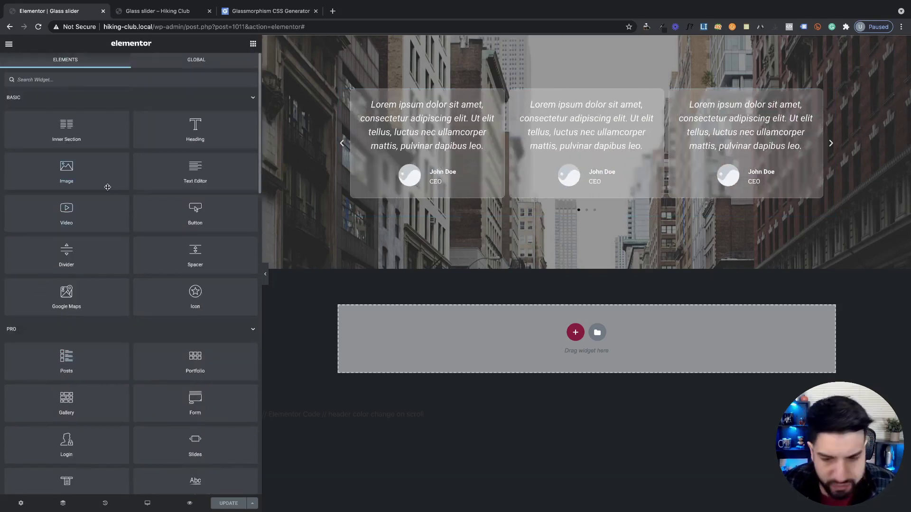
{"action": "type", "text": "r"}
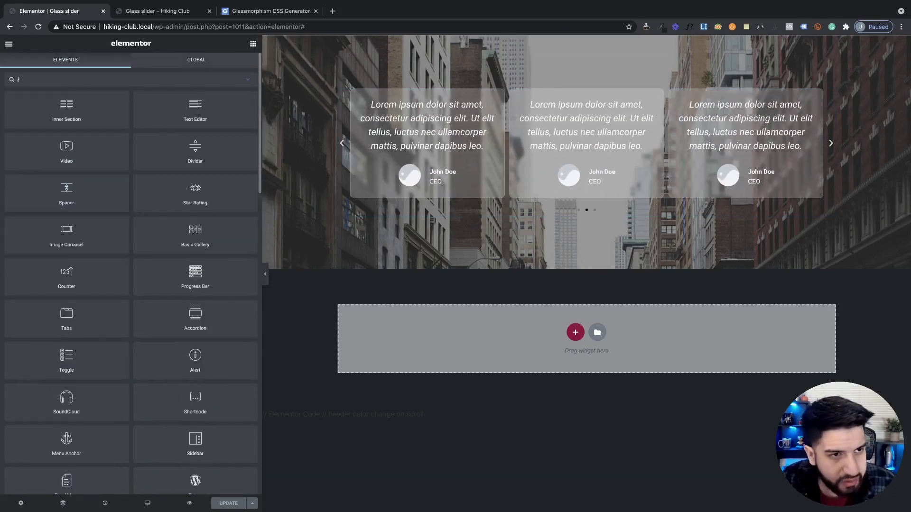
{"action": "type", "text": "ev"}
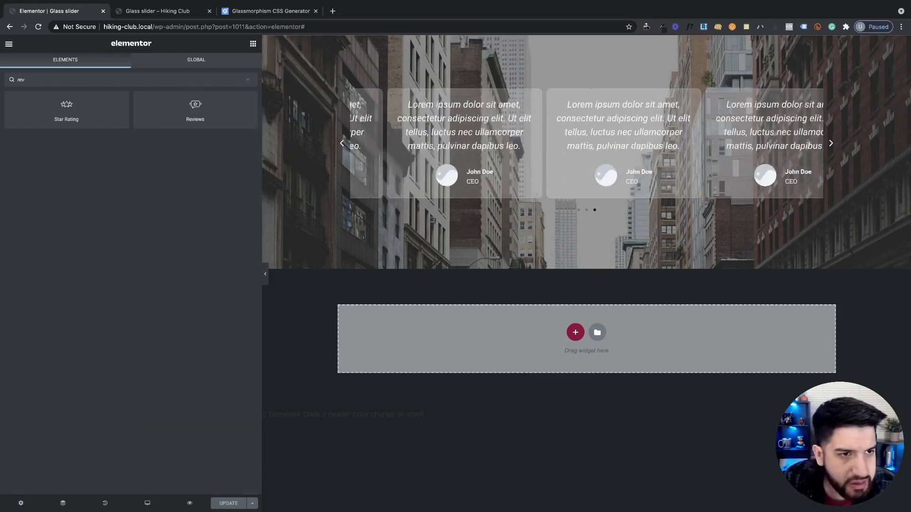
{"action": "left_click_drag", "start_coordinate": [183, 110], "coordinate": [631, 199]}
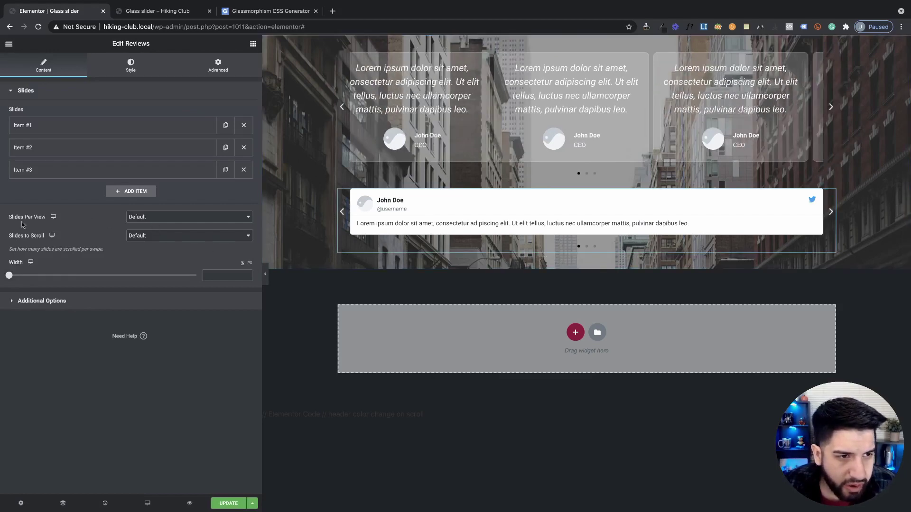
- Set the Reviews widget to 3 slides per view and 1 slide to scroll, and test advancing its slides
{"action": "left_click", "coordinate": [166, 225]}
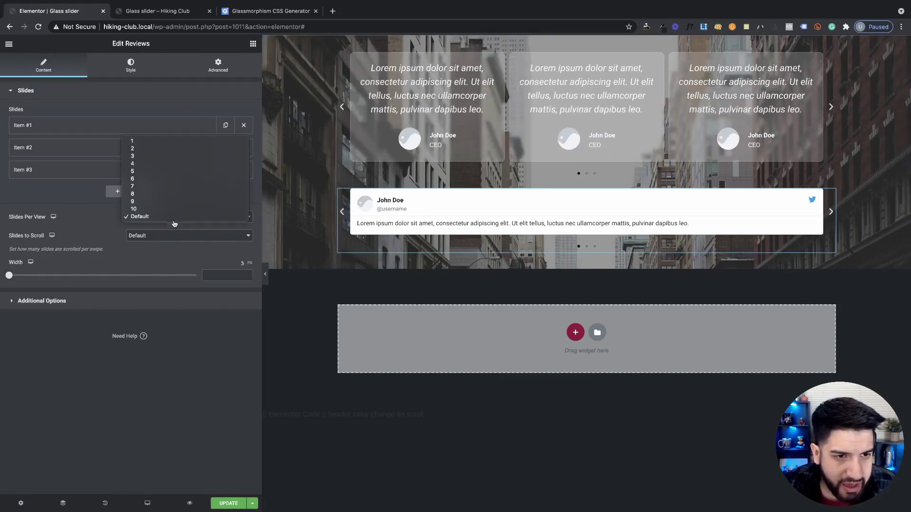
{"action": "left_click", "coordinate": [162, 157]}
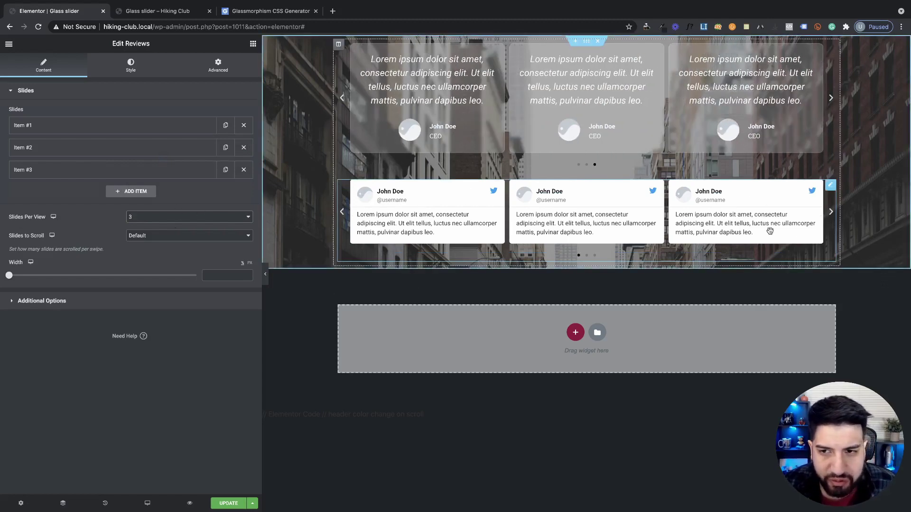
{"action": "left_click", "coordinate": [140, 236]}
{"action": "left_click", "coordinate": [164, 162]}
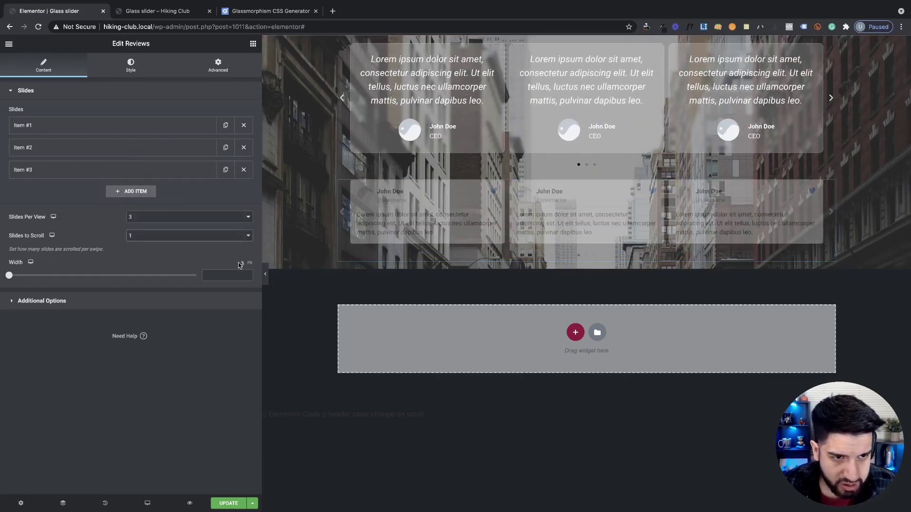
{"action": "left_click", "coordinate": [831, 212]}
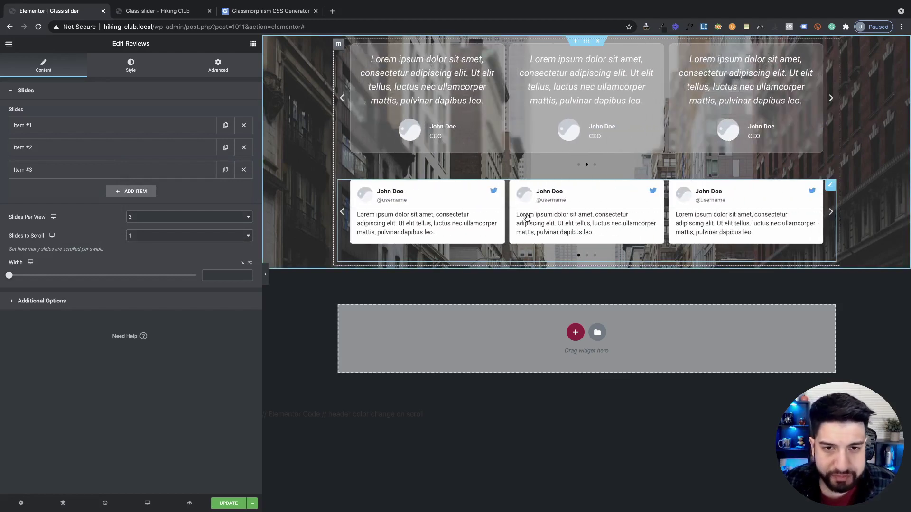
- Copy the Review Carousel selector ".elementor-widget-reviews .swiper-slide" from the saved notes into the Reviews widget's custom CSS
{"action": "left_click", "coordinate": [218, 66]}
{"action": "left_click", "coordinate": [114, 385]}
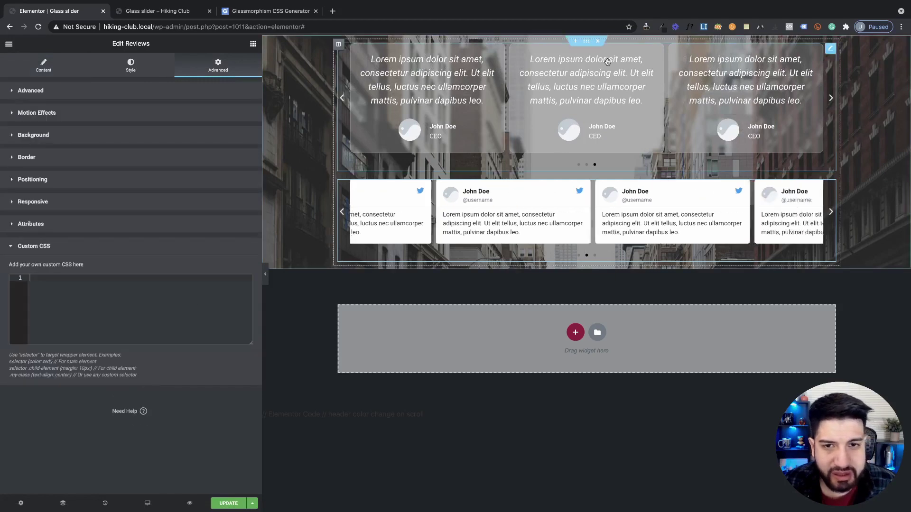
{"action": "left_click", "coordinate": [748, 29]}
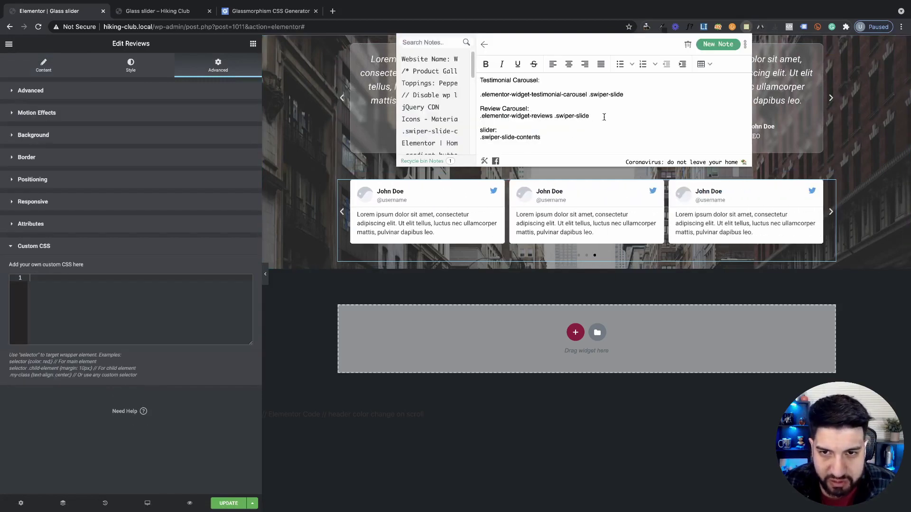
{"action": "left_click_drag", "start_coordinate": [450, 124], "coordinate": [456, 117]}
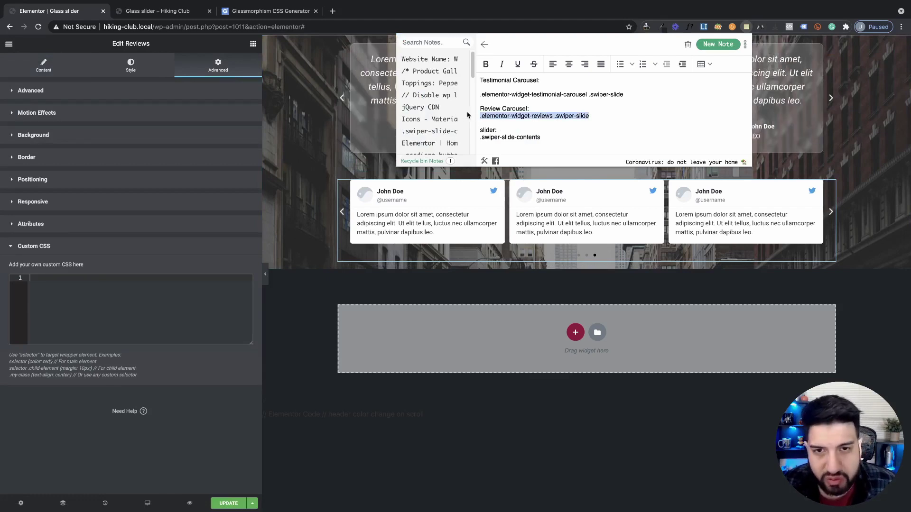
{"action": "left_click", "coordinate": [1, 308]}
{"action": "key", "text": "ctrl+v"}
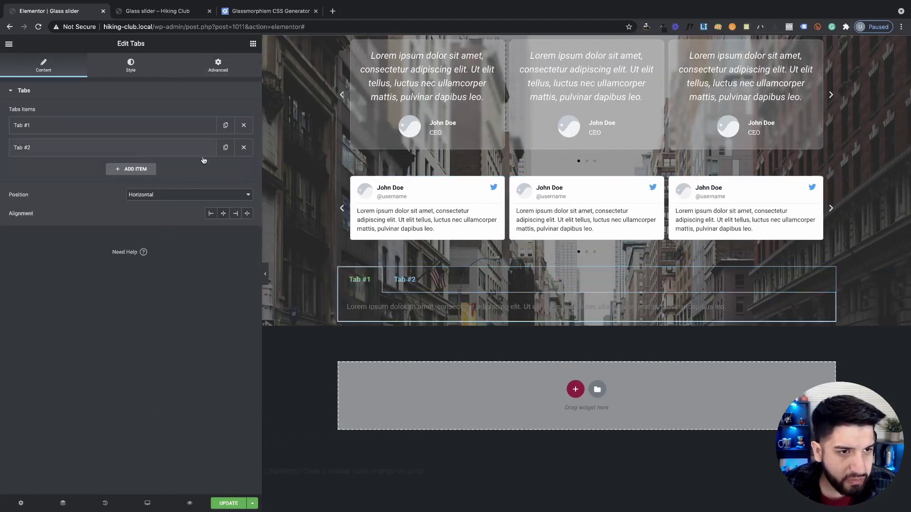
- Delete the stray Tabs widget below the reviews carousel, and open a rule block after the selector in the Reviews custom CSS
{"action": "right_click", "coordinate": [564, 297]}
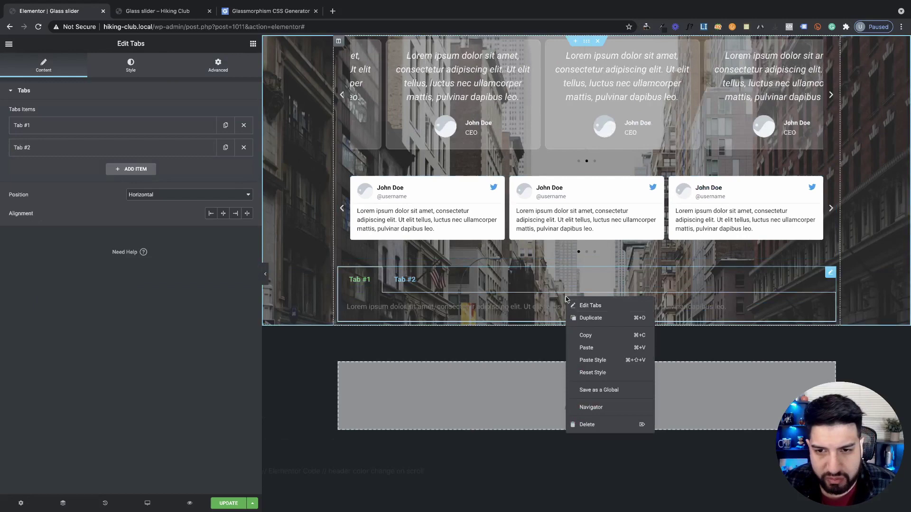
{"action": "left_click", "coordinate": [580, 425]}
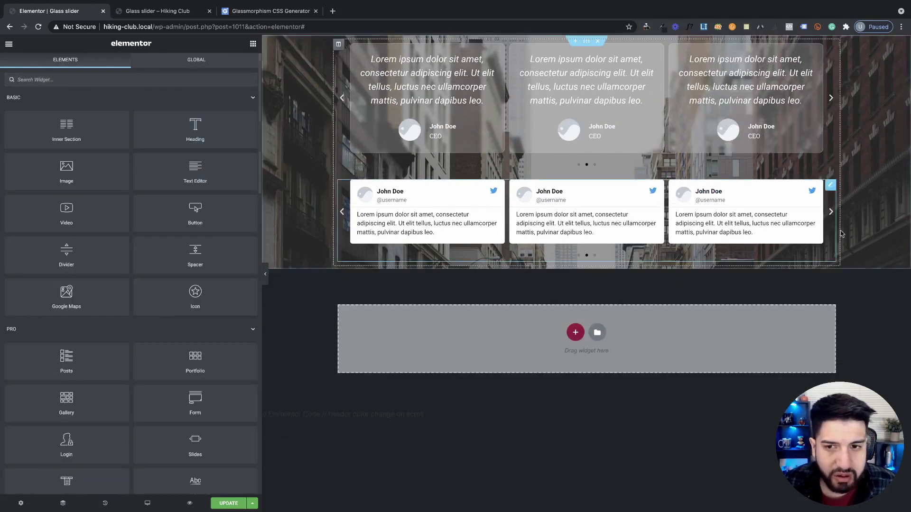
{"action": "left_click", "coordinate": [814, 187]}
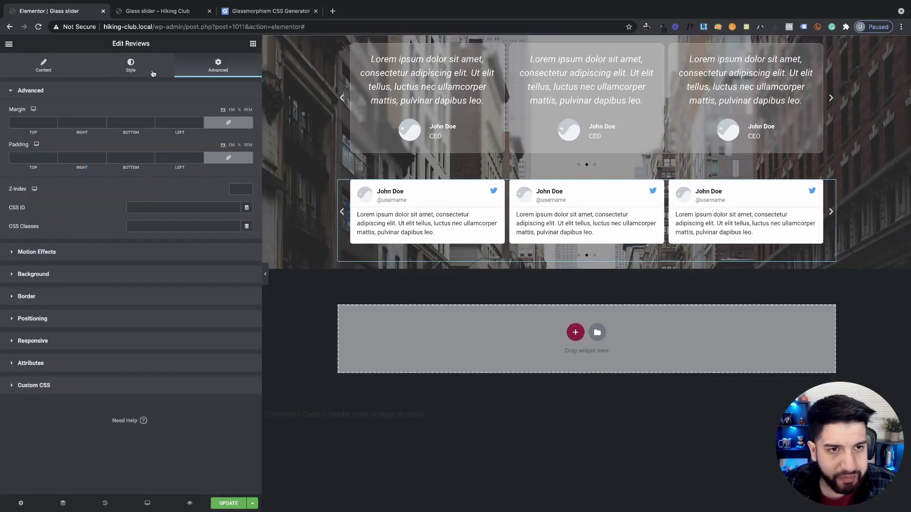
{"action": "left_click", "coordinate": [56, 384]}
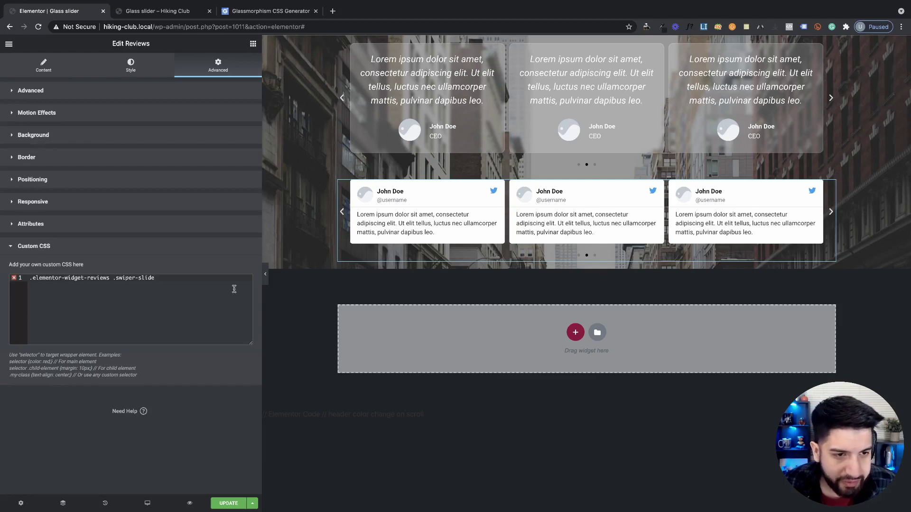
{"action": "type", "text": "{"}
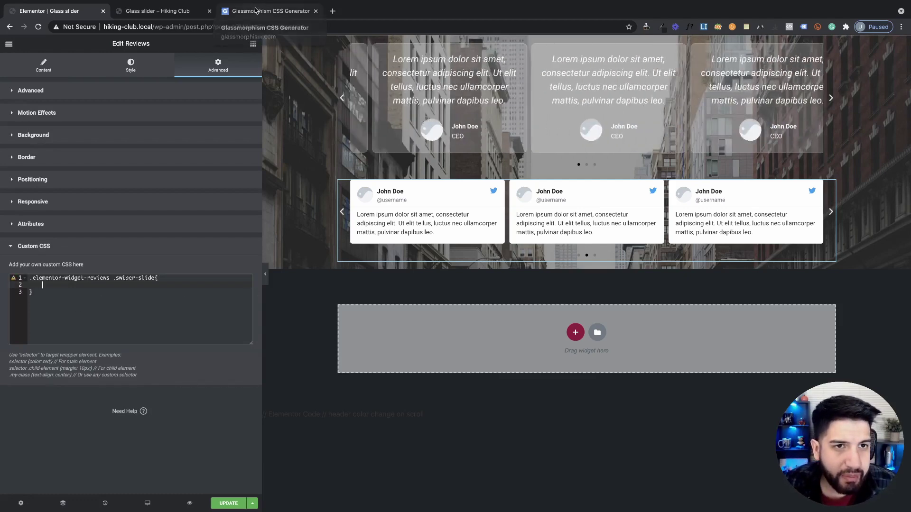
- Copy the CSS with blur 3.0 and transparency 0.20 from the Glassmorphism CSS Generator and paste it into the Reviews rule in Elementor
{"action": "left_click", "coordinate": [304, 13]}
{"action": "scroll", "coordinate": [491, 345], "scroll_direction": "down", "scroll_amount": 2}
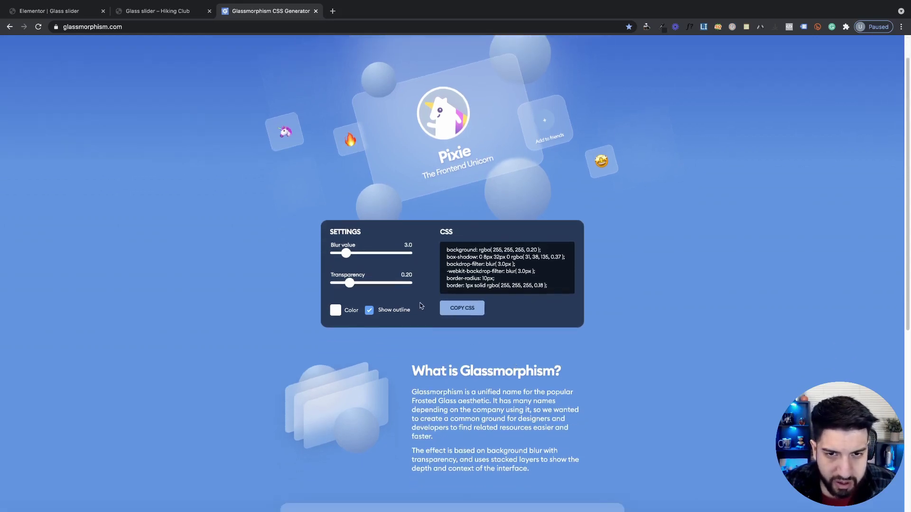
{"action": "left_click", "coordinate": [467, 309]}
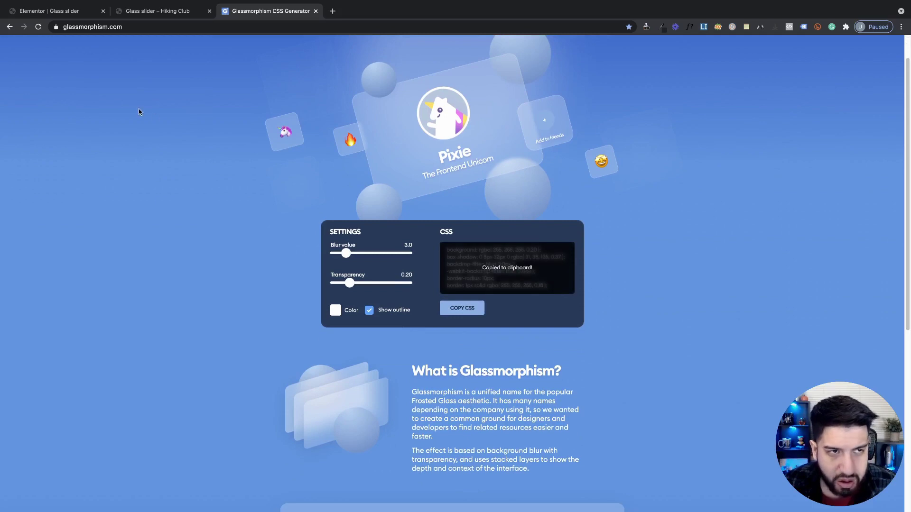
{"action": "left_click", "coordinate": [50, 11]}
{"action": "key", "text": "super+v"}
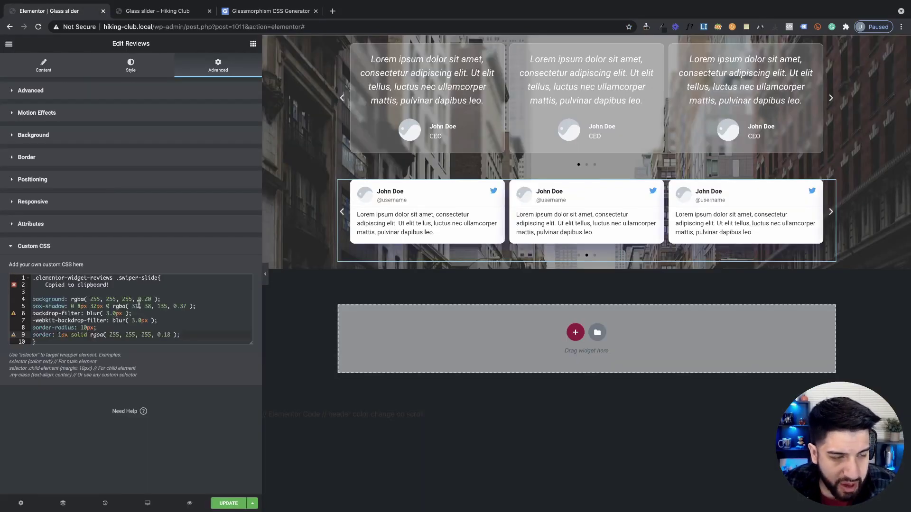
- Clean up the Reviews custom CSS by removing the stray "Copied to clipboard!" text and the box-shadow declaration
{"action": "left_click_drag", "start_coordinate": [32, 299], "coordinate": [36, 285]}
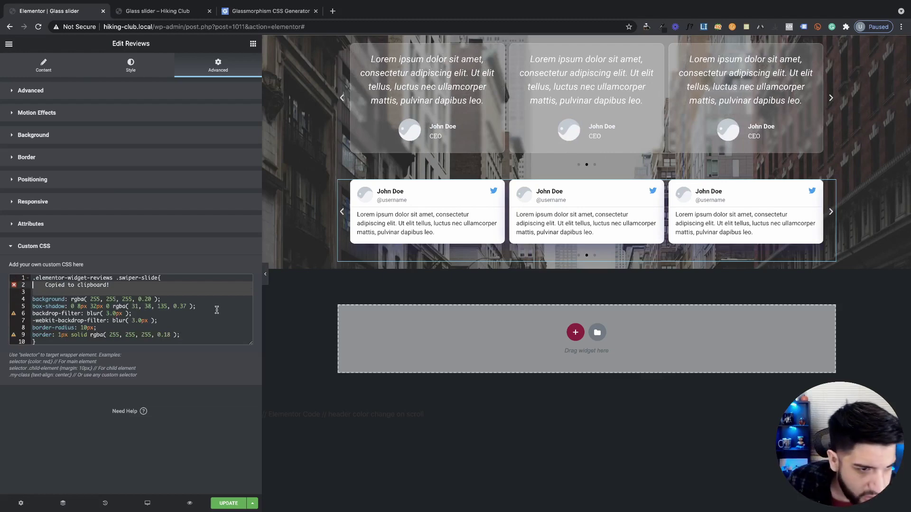
{"action": "left_click", "coordinate": [31, 299]}
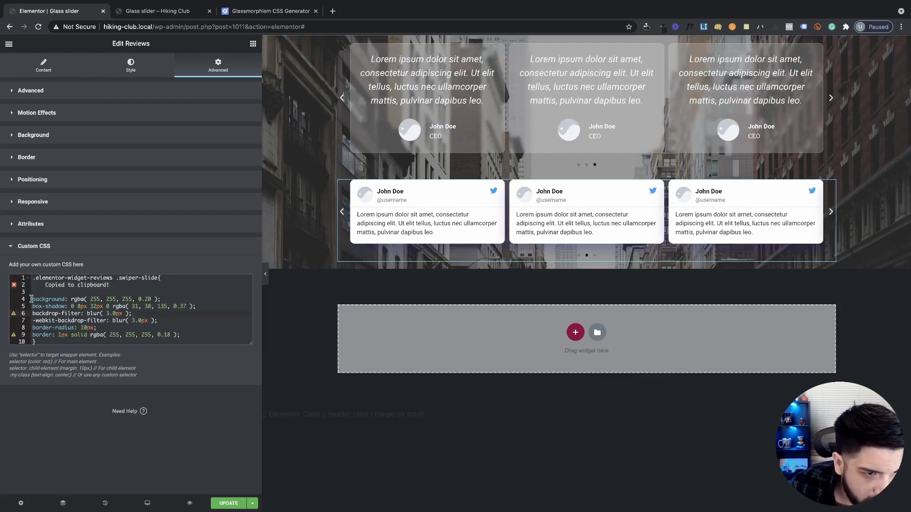
{"action": "key", "text": "BackSpace"}
{"action": "key", "text": "BackSpace"}
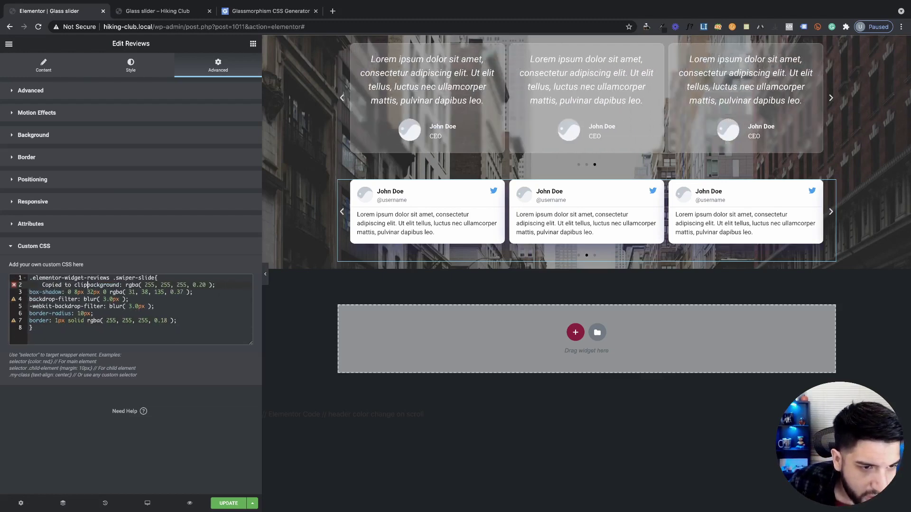
{"action": "key", "text": "BackSpace"}
{"action": "key", "text": "BackSpace"}
{"action": "key", "text": "BackSpace"}
{"action": "key", "text": "BackSpace"}
{"action": "key", "text": "BackSpace"}
{"action": "key", "text": "BackSpace"}
{"action": "key", "text": "BackSpace"}
{"action": "key", "text": "BackSpace"}
{"action": "key", "text": "BackSpace"}
{"action": "key", "text": "BackSpace"}
{"action": "key", "text": "BackSpace"}
{"action": "key", "text": "BackSpace"}
{"action": "key", "text": "BackSpace"}
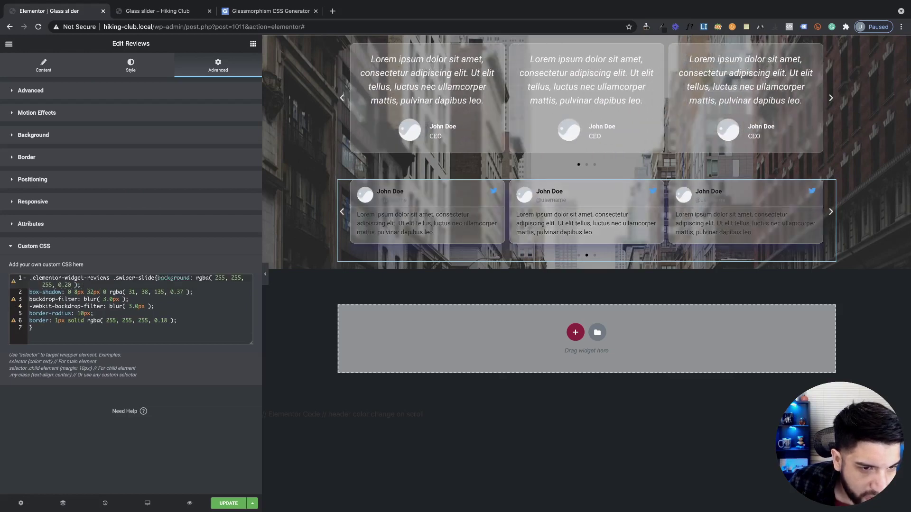
{"action": "key", "text": "Return"}
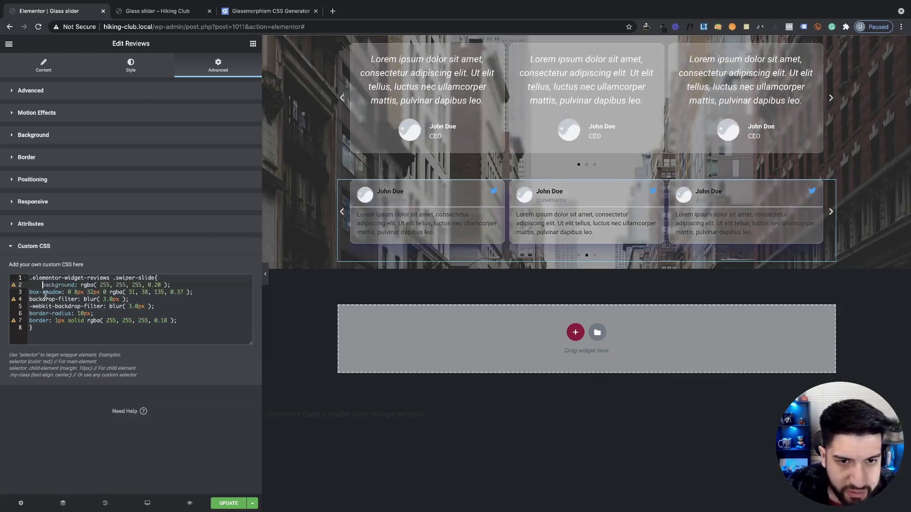
{"action": "key", "text": "BackSpace"}
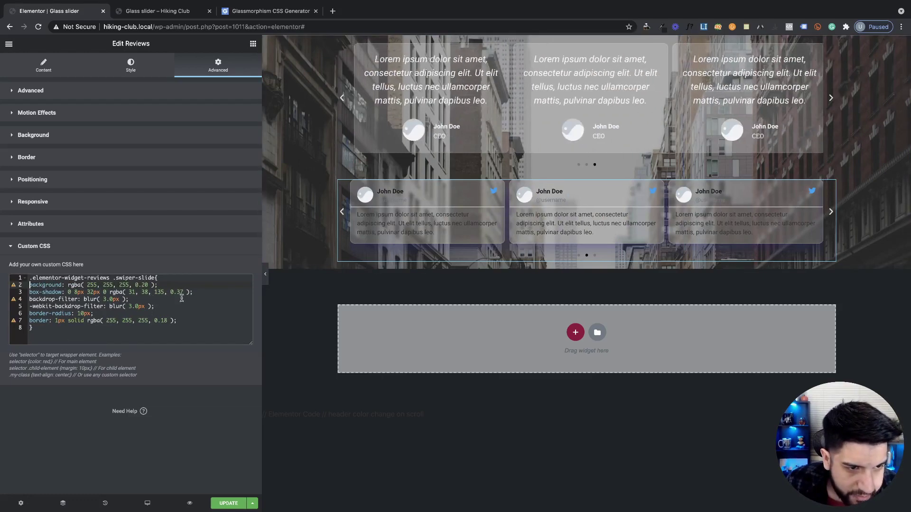
{"action": "left_click", "coordinate": [19, 292]}
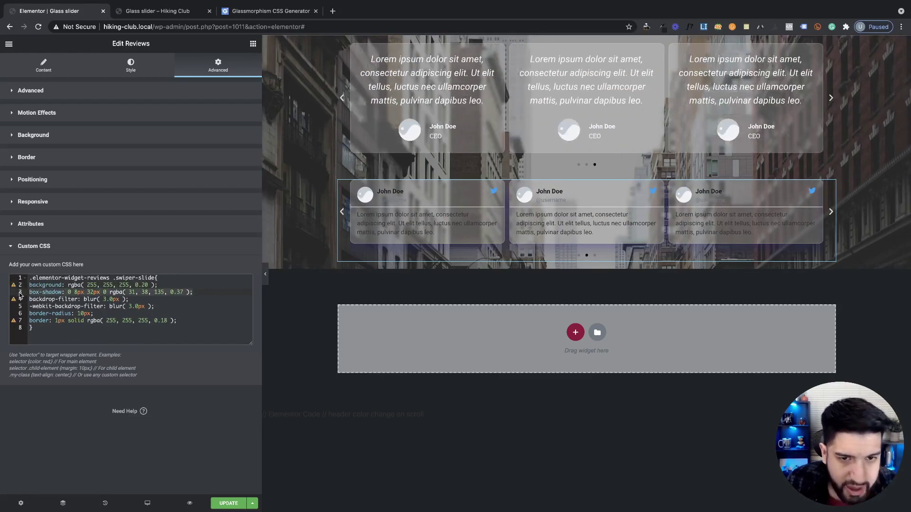
{"action": "key", "text": "BackSpace"}
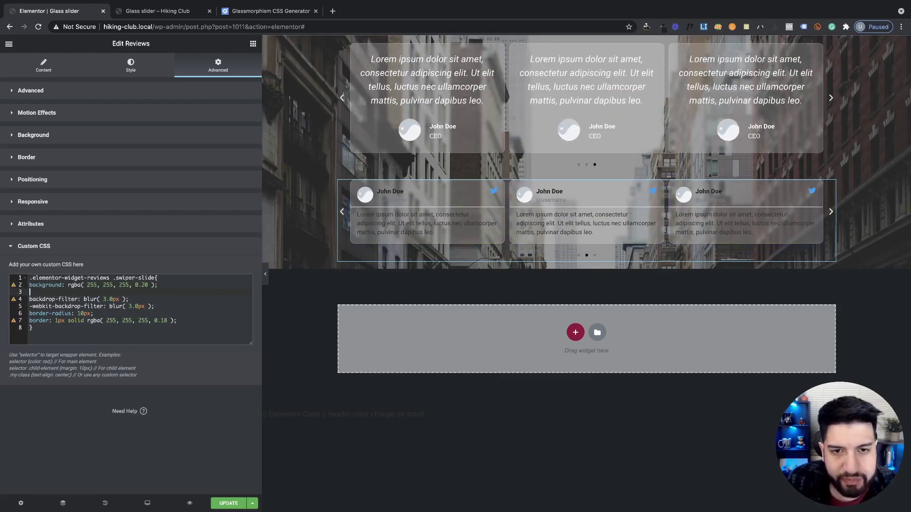
- Set the Reviews widget's name, title and review text colors to white
{"action": "left_click", "coordinate": [131, 67]}
{"action": "scroll", "coordinate": [176, 285], "scroll_direction": "down", "scroll_amount": 3}
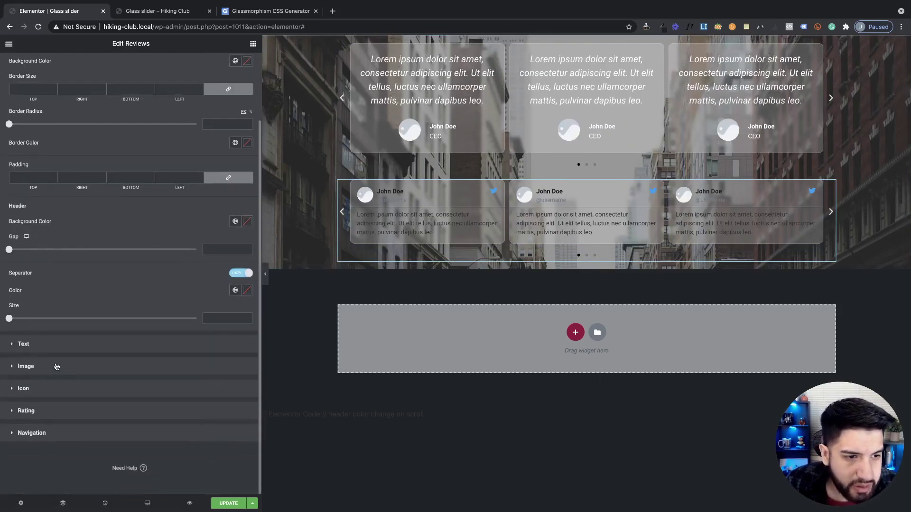
{"action": "left_click", "coordinate": [80, 346]}
{"action": "left_click", "coordinate": [247, 146]}
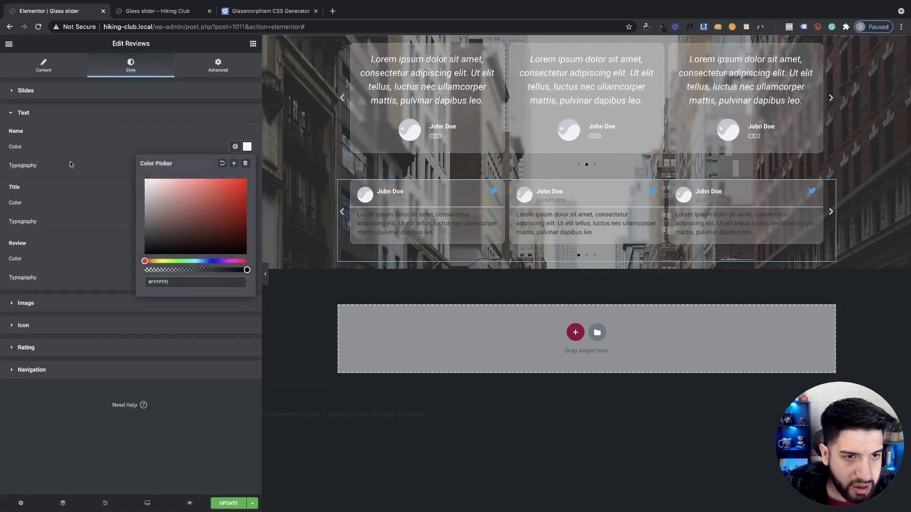
{"action": "left_click", "coordinate": [247, 202]}
{"action": "left_click", "coordinate": [145, 236]}
{"action": "left_click", "coordinate": [167, 184]}
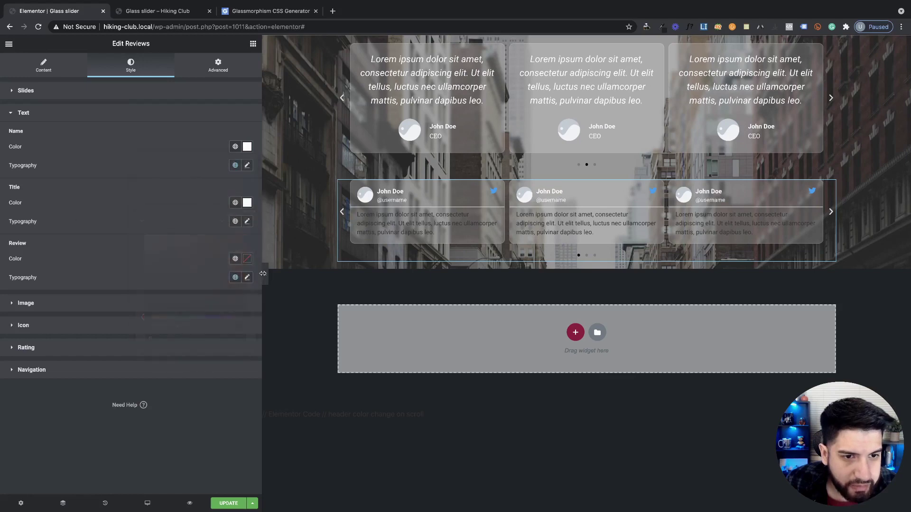
{"action": "left_click", "coordinate": [248, 259]}
{"action": "left_click", "coordinate": [144, 296]}
{"action": "left_click", "coordinate": [190, 223]}
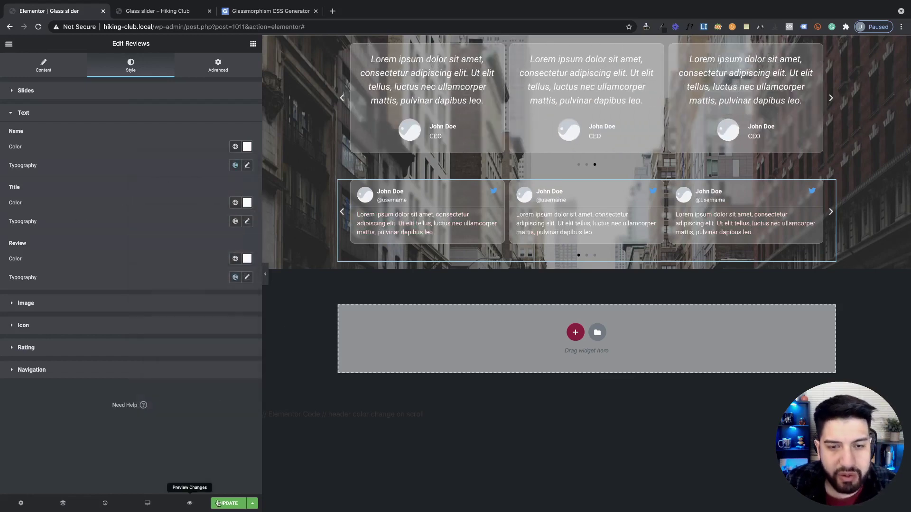
- Set the Reviews widget's navigation arrows and pagination color to white (#FFFFFF) and update the page
{"action": "left_click", "coordinate": [107, 376]}
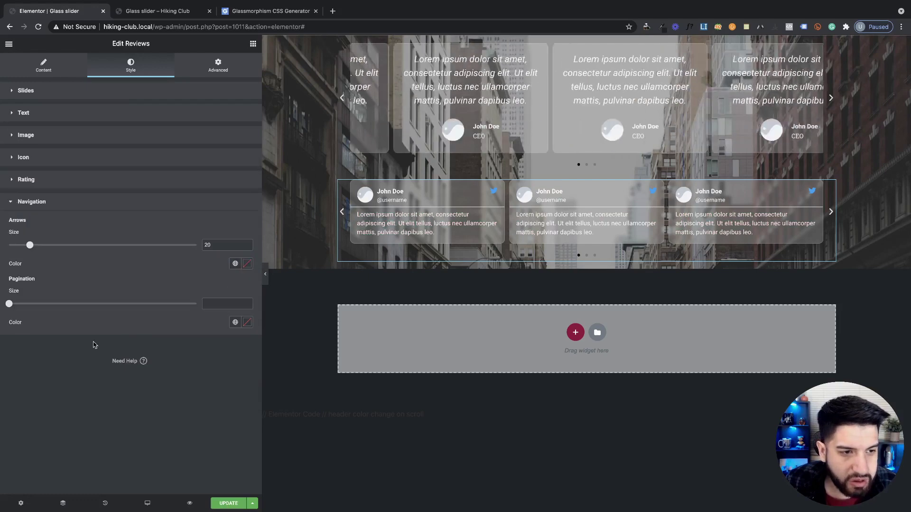
{"action": "left_click", "coordinate": [246, 264]}
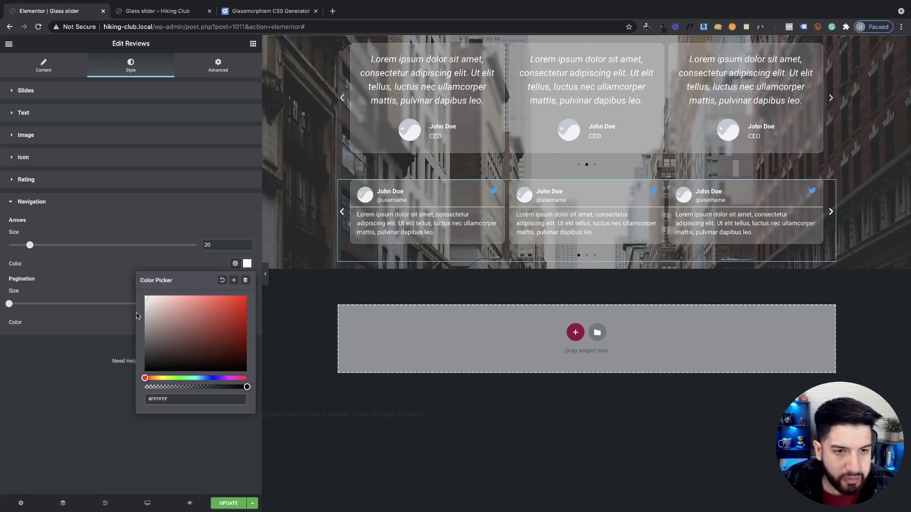
{"action": "left_click", "coordinate": [71, 408]}
{"action": "left_click", "coordinate": [246, 323]}
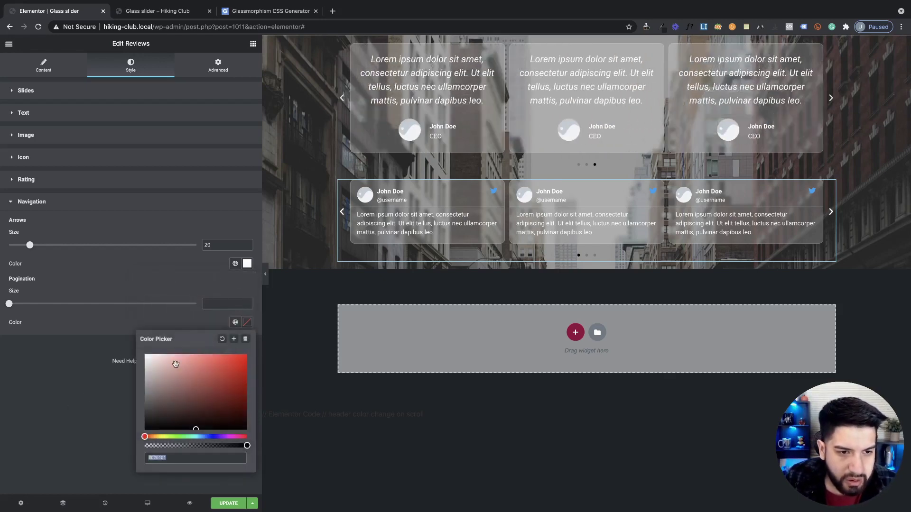
{"action": "left_click", "coordinate": [53, 369]}
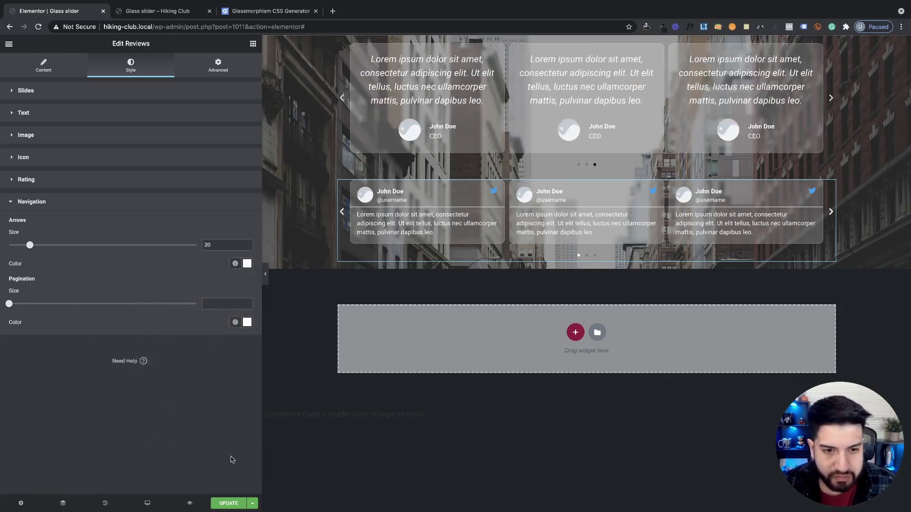
- Examine both glass carousels in the page preview and return to the Reviews content settings in Elementor
{"action": "left_click", "coordinate": [180, 10]}
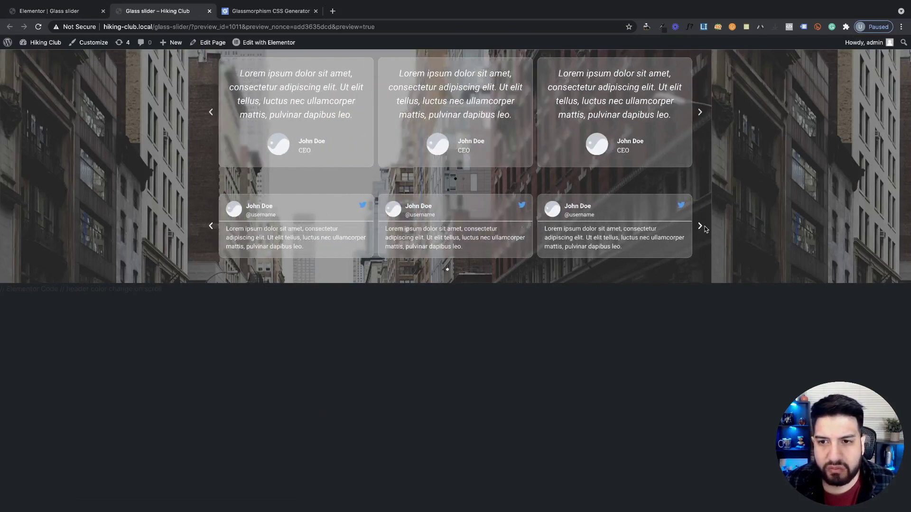
{"action": "key", "text": "ctrl+shift+Tab"}
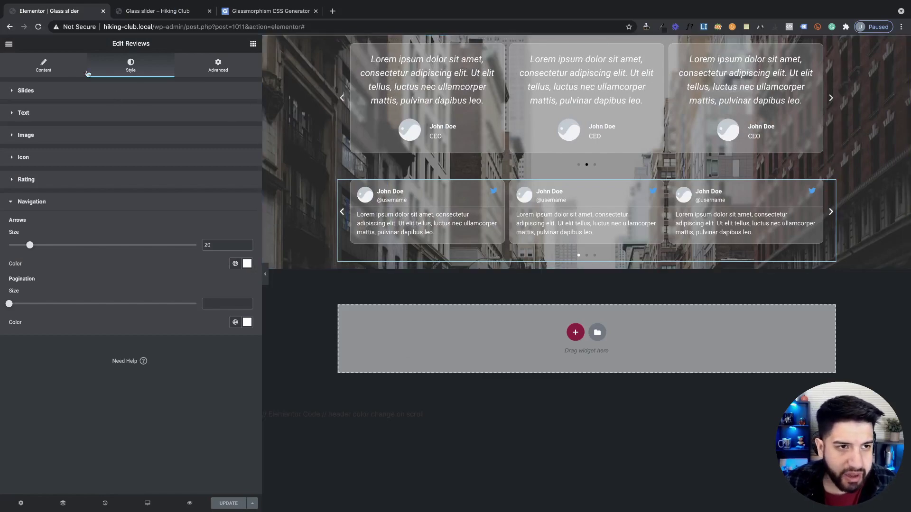
{"action": "left_click", "coordinate": [60, 68]}
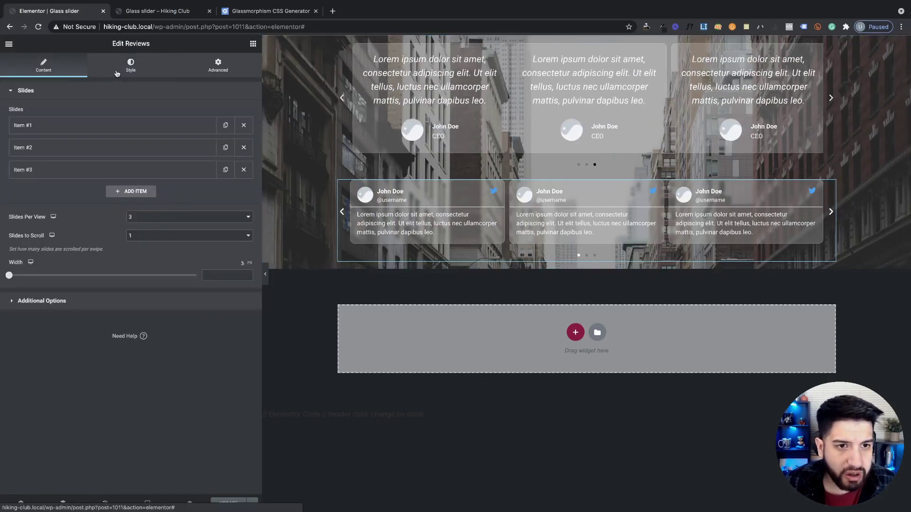
- Remove the background image from the section holding both carousels and check the slides on the plain background at full width
{"action": "right_click", "coordinate": [291, 93]}
{"action": "left_click", "coordinate": [320, 98]}
{"action": "left_click", "coordinate": [131, 65]}
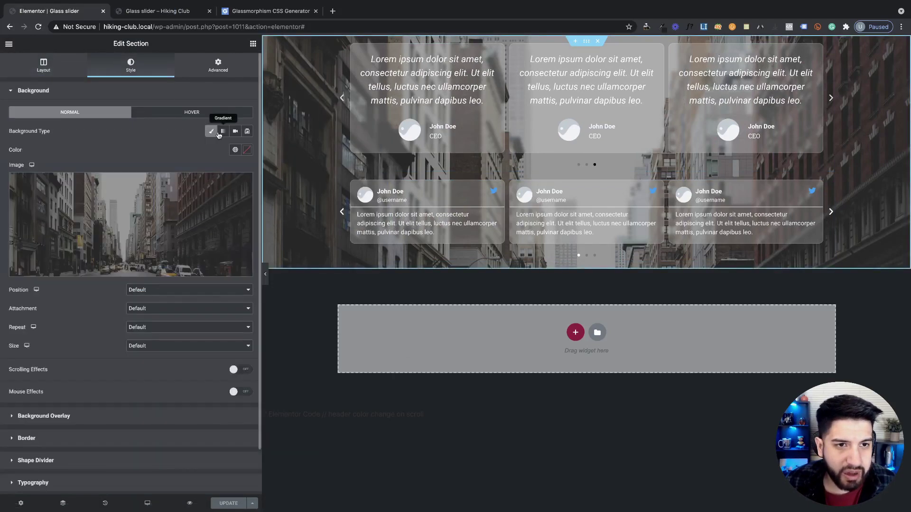
{"action": "left_click", "coordinate": [131, 271]}
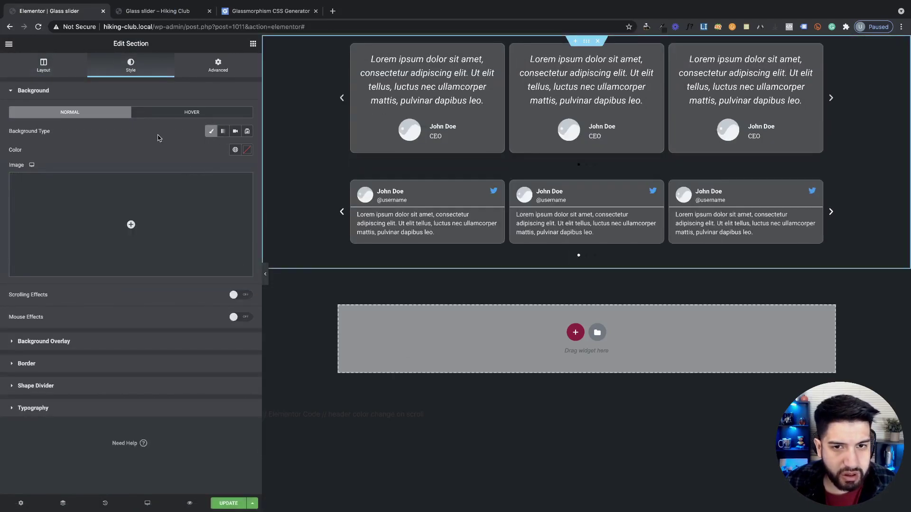
{"action": "left_click", "coordinate": [265, 274]}
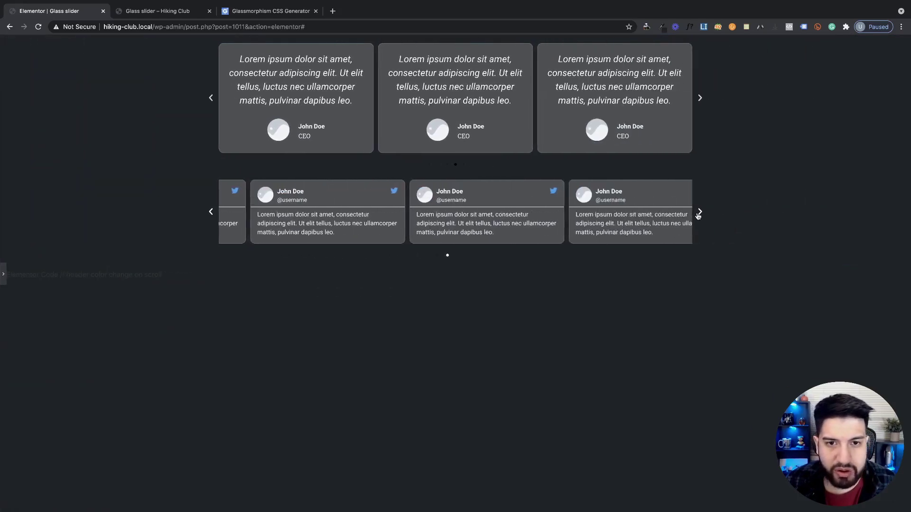
{"action": "left_click", "coordinate": [3, 274]}
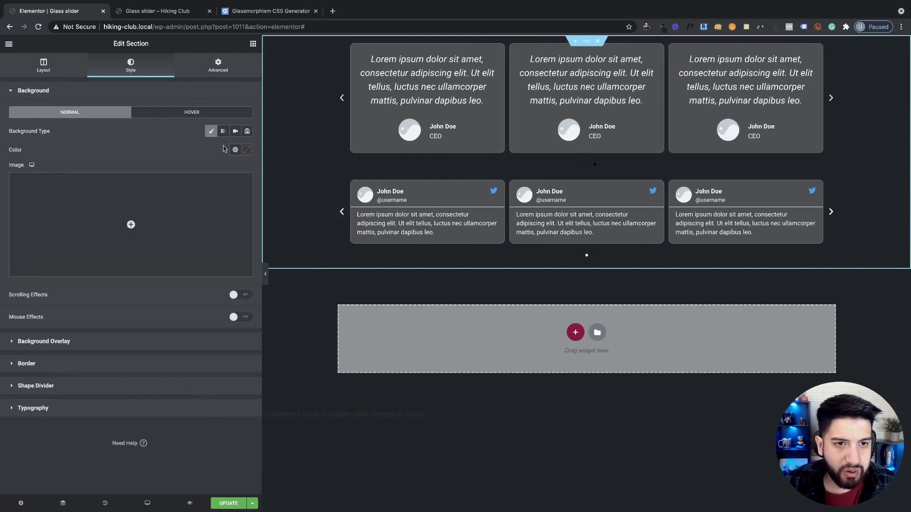
- Set the city street photo 11E20A0779.jpg as the background image of the section holding both carousels
{"action": "left_click", "coordinate": [178, 197]}
{"action": "left_click", "coordinate": [321, 160]}
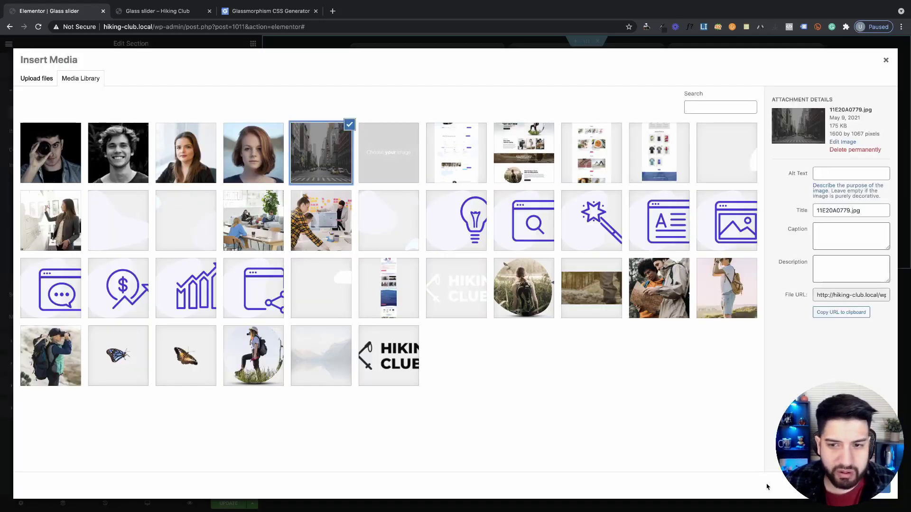
{"action": "left_click", "coordinate": [868, 486]}
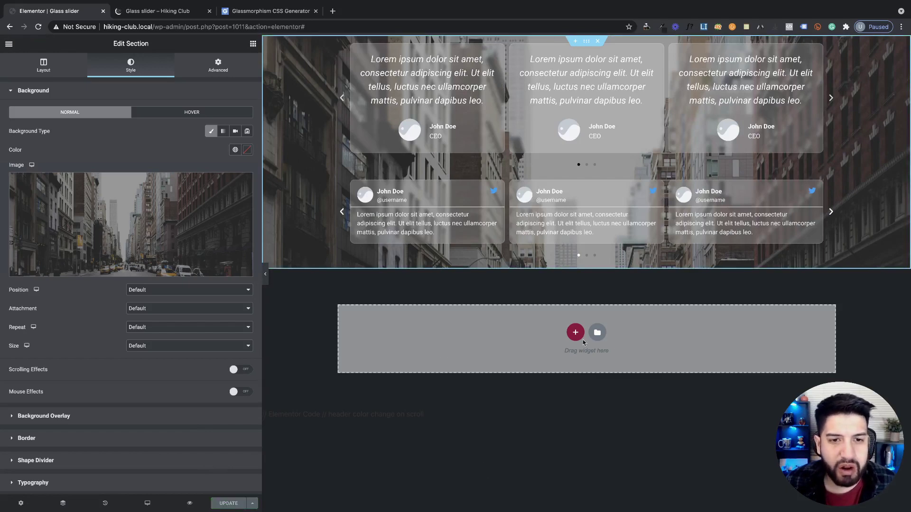
- Search the widgets for "slider" and add a Slides widget in a new section below the carousels
{"action": "left_click", "coordinate": [562, 455]}
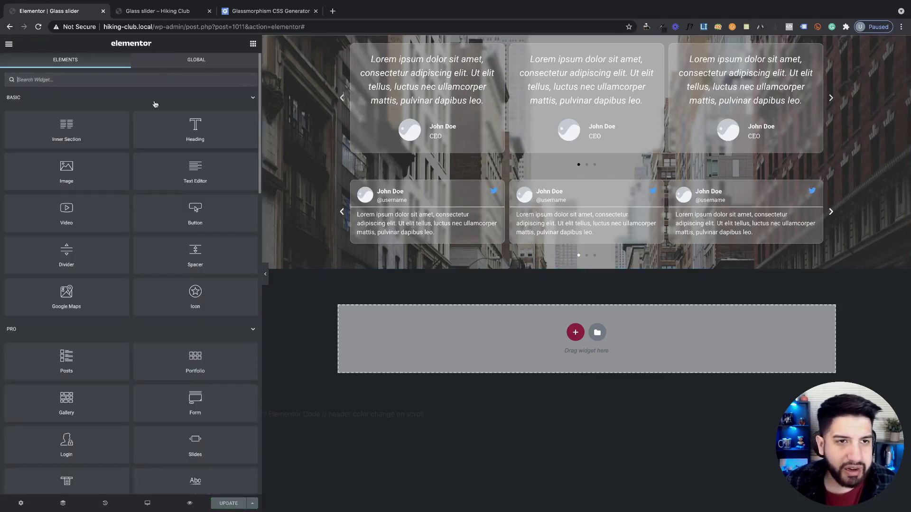
{"action": "type", "text": "slider"}
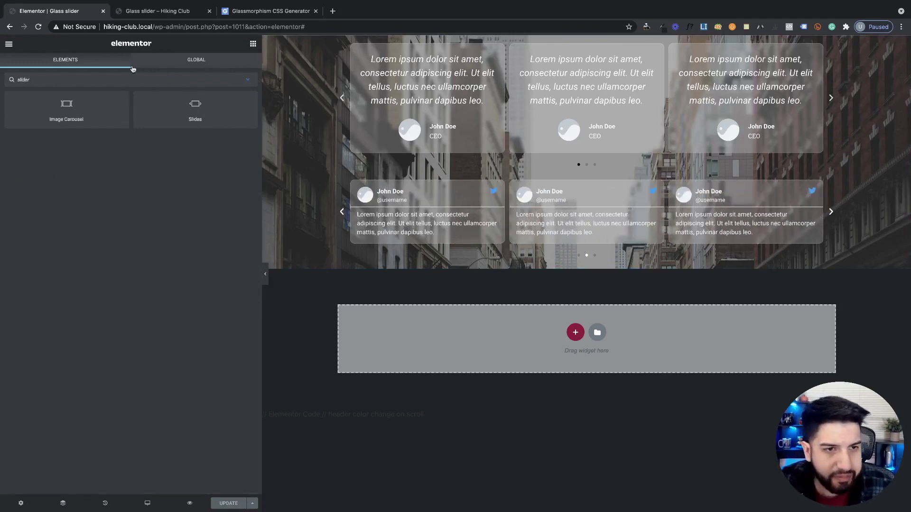
{"action": "left_click_drag", "start_coordinate": [195, 108], "coordinate": [616, 328]}
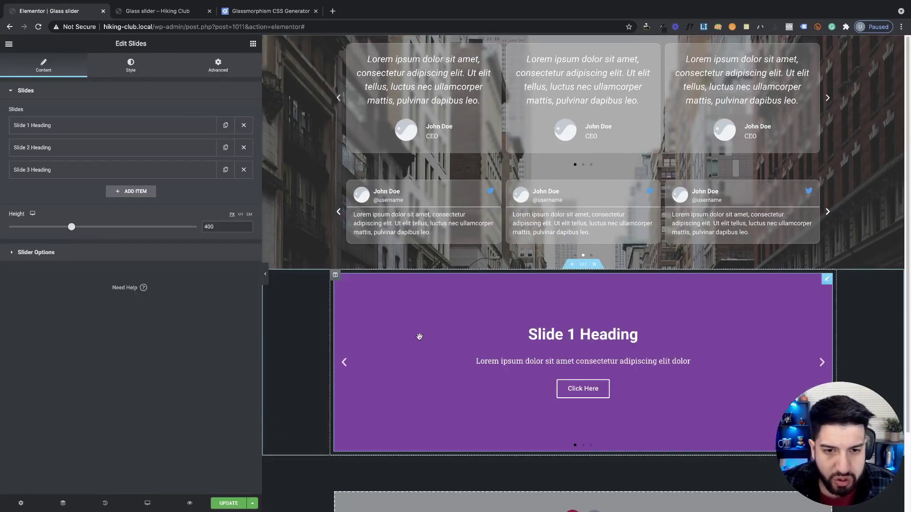
- Set the new slider section's content width to Full Width and its columns gap to No Gap
{"action": "left_click", "coordinate": [581, 267]}
{"action": "left_click", "coordinate": [142, 112]}
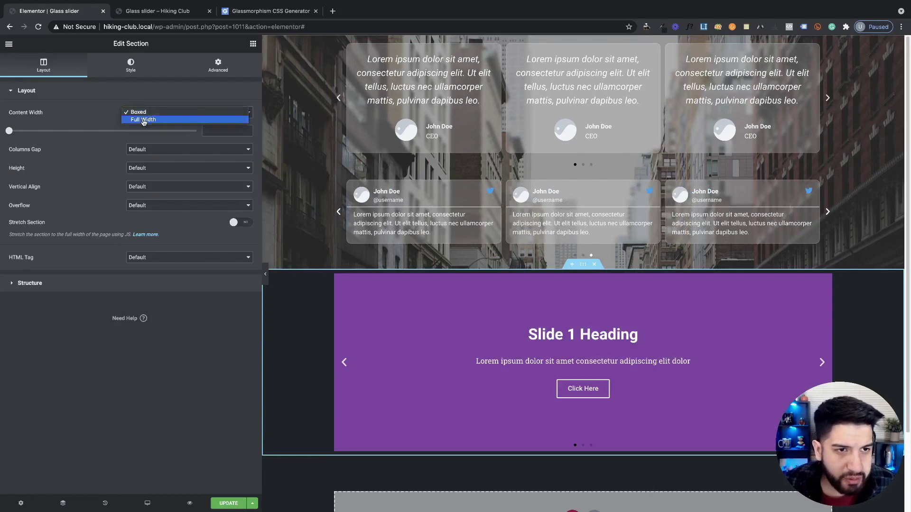
{"action": "left_click", "coordinate": [149, 120]}
{"action": "left_click", "coordinate": [159, 134]}
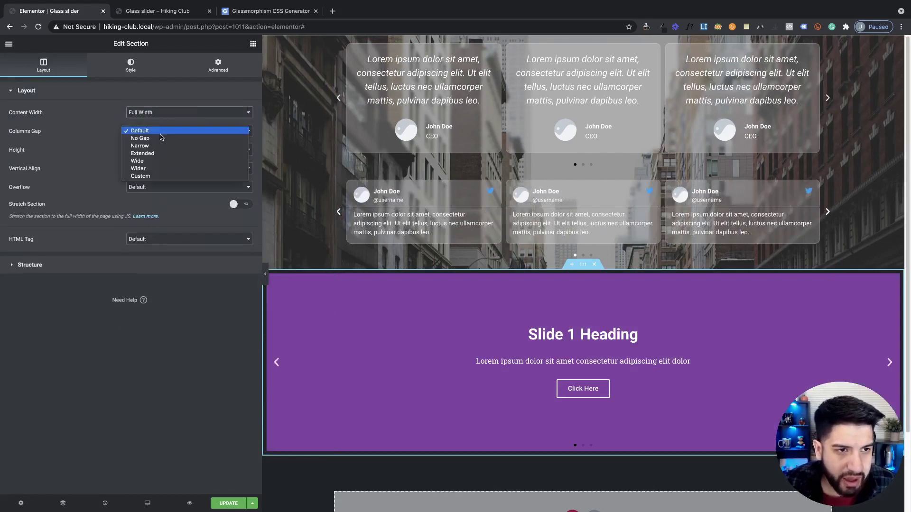
{"action": "left_click", "coordinate": [161, 139]}
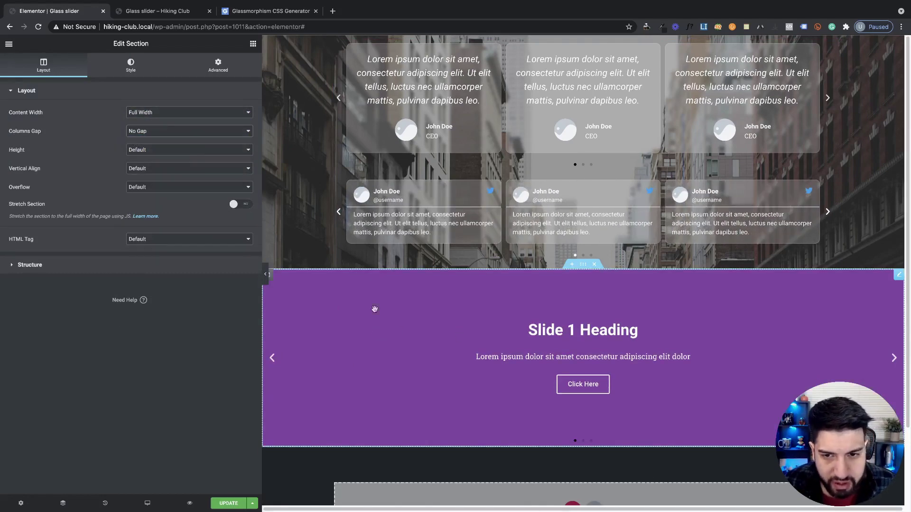
{"action": "scroll", "coordinate": [570, 303], "scroll_direction": "down", "scroll_amount": 1}
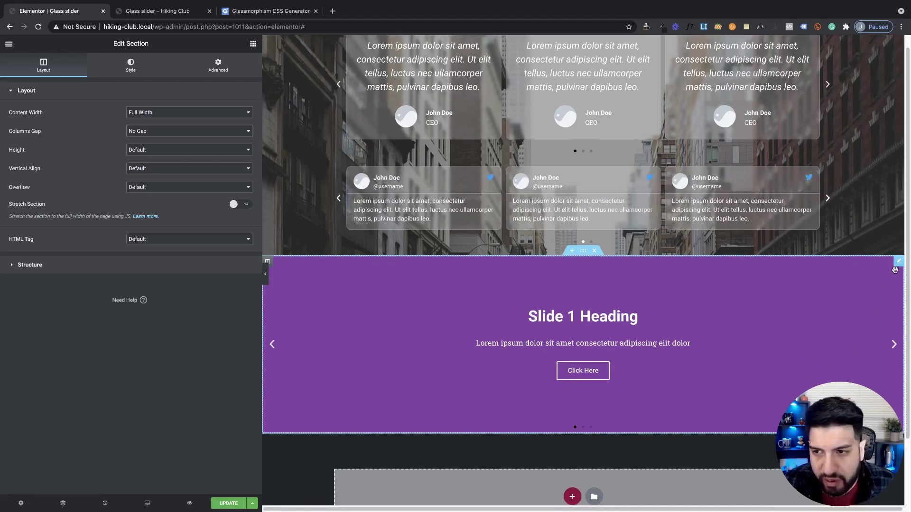
{"action": "left_click", "coordinate": [128, 69]}
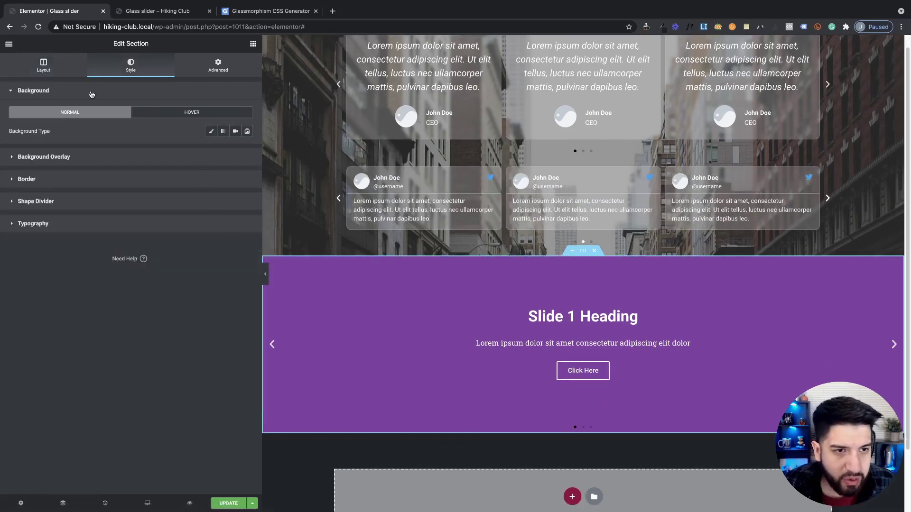
{"action": "left_click", "coordinate": [43, 69]}
- Delete the third slide from the Slides widget and give slide 1 the city street photo as background
{"action": "left_click", "coordinate": [399, 329]}
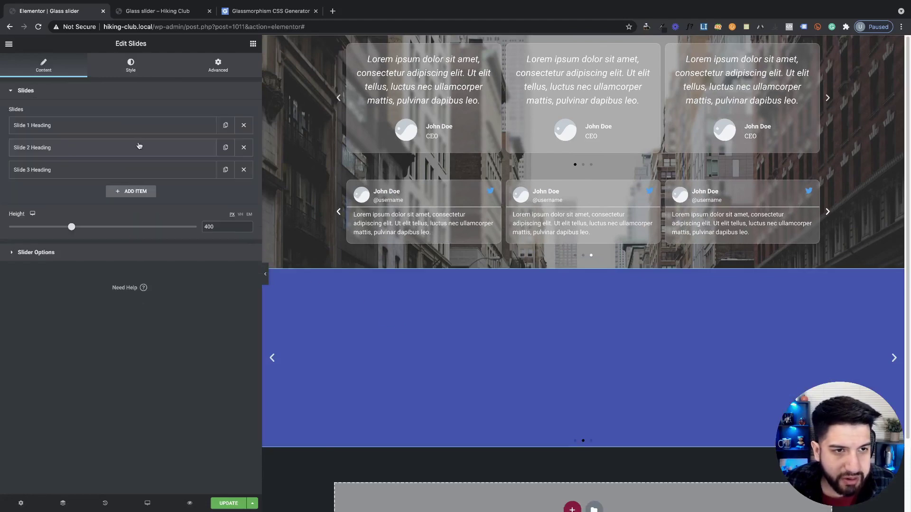
{"action": "left_click", "coordinate": [243, 168]}
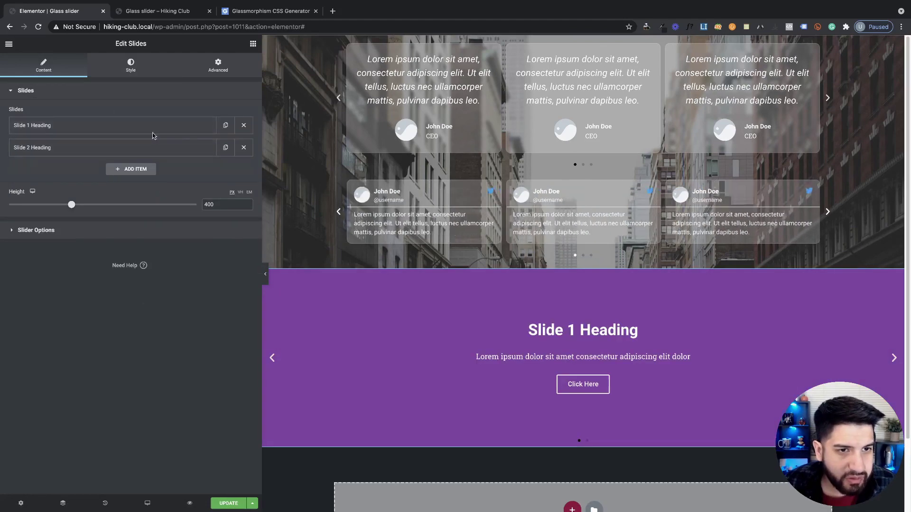
{"action": "left_click", "coordinate": [173, 127]}
{"action": "left_click", "coordinate": [239, 223]}
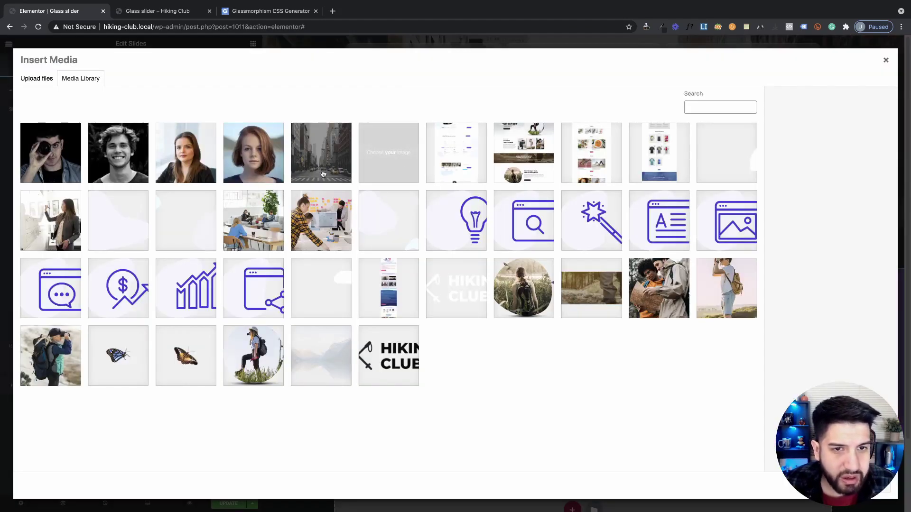
{"action": "left_click", "coordinate": [873, 486]}
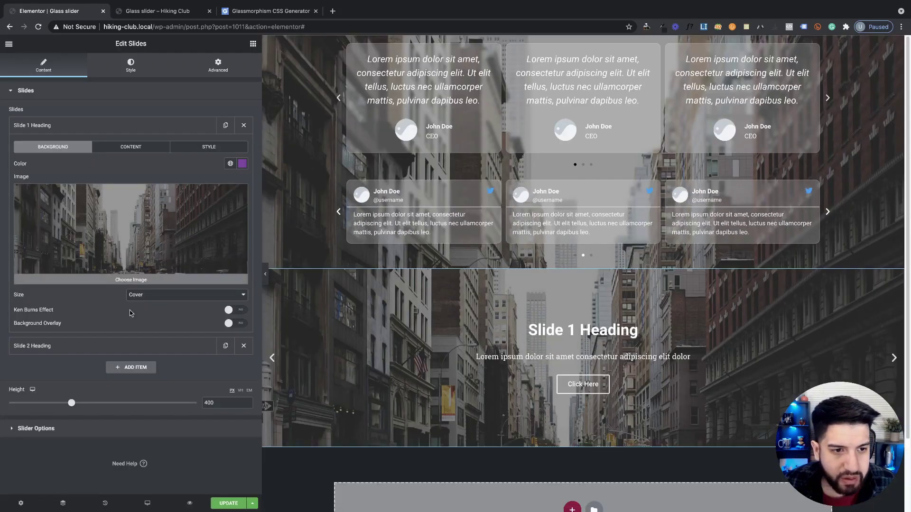
- Set the Woods-walking-hero image as the background of slide 2 and check it against slide 1
{"action": "left_click", "coordinate": [114, 125]}
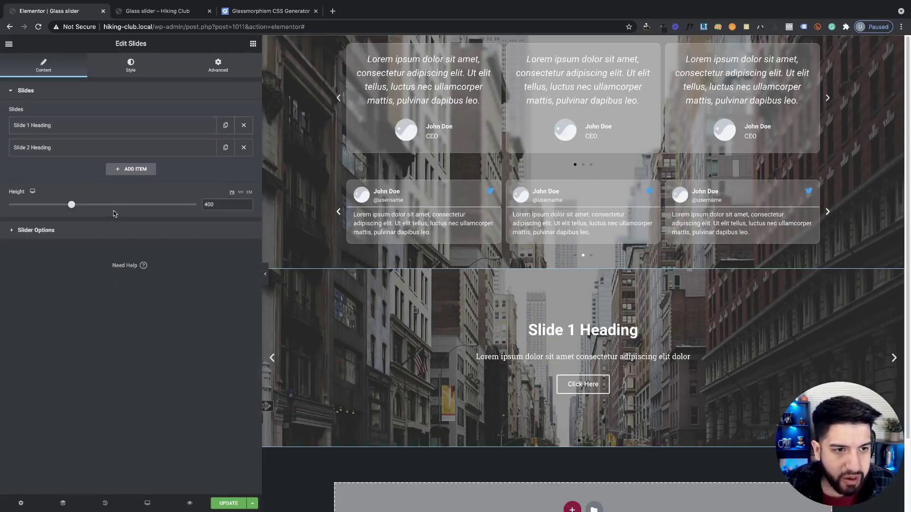
{"action": "left_click", "coordinate": [114, 147]}
{"action": "left_click", "coordinate": [112, 256]}
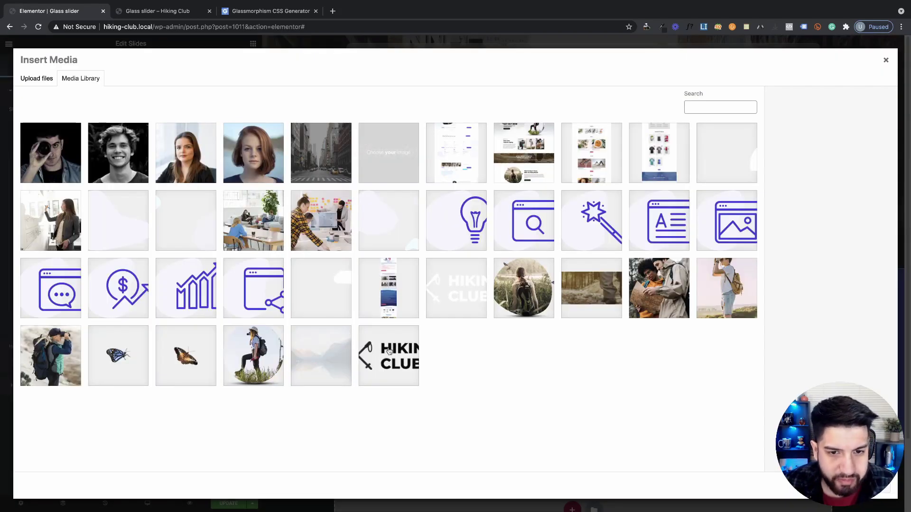
{"action": "left_click", "coordinate": [664, 300]}
{"action": "left_click", "coordinate": [578, 299]}
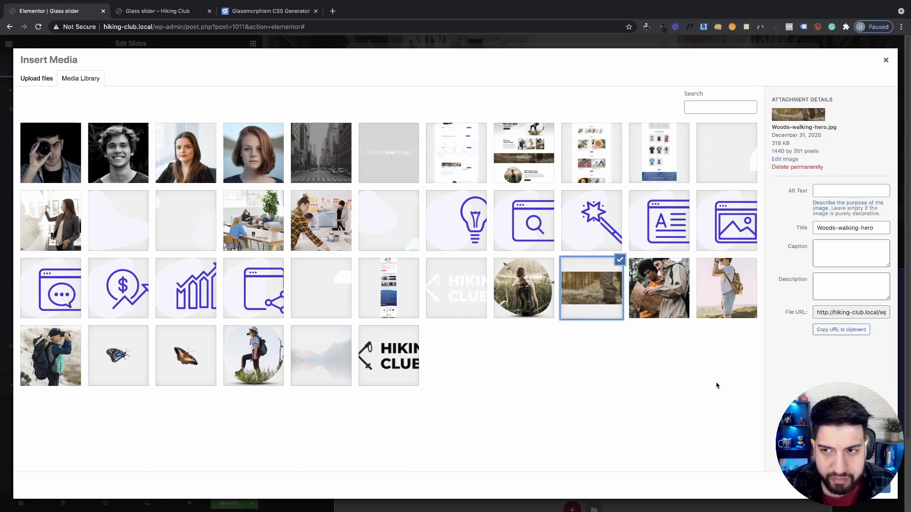
{"action": "double_click", "coordinate": [563, 285]}
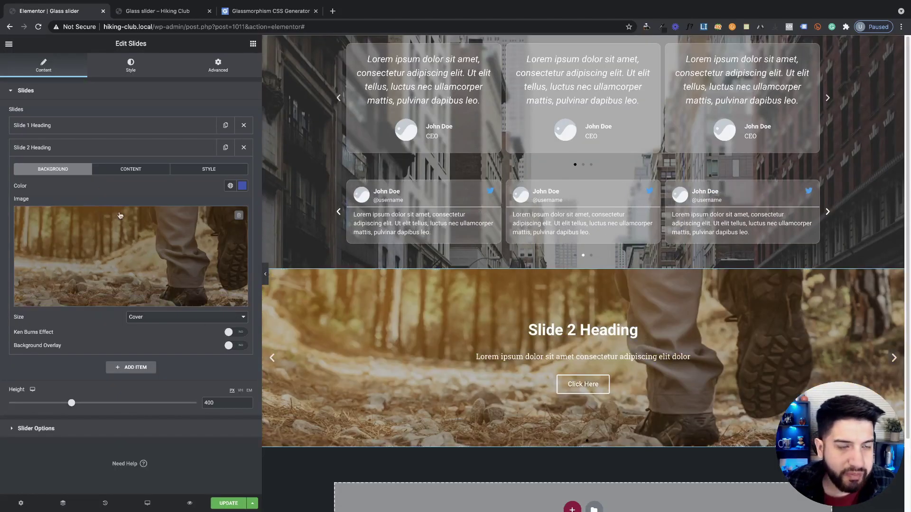
{"action": "left_click", "coordinate": [105, 131]}
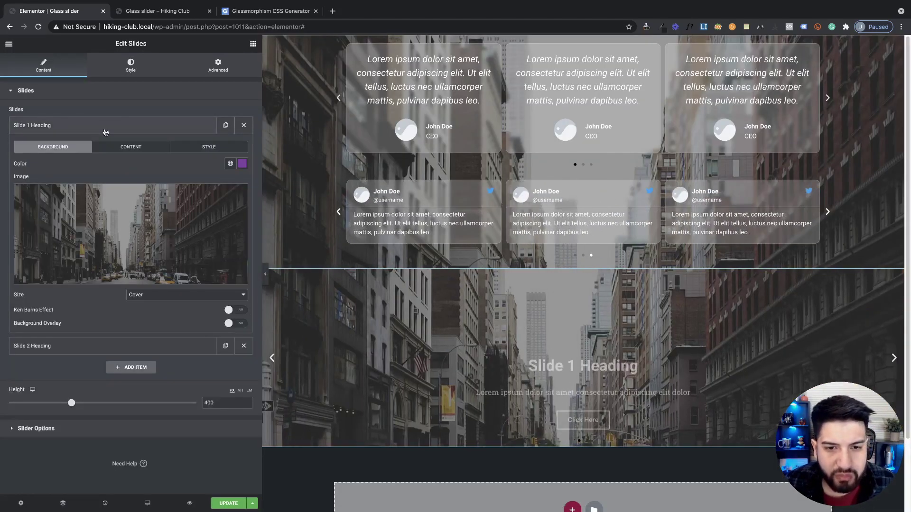
{"action": "left_click", "coordinate": [106, 131]}
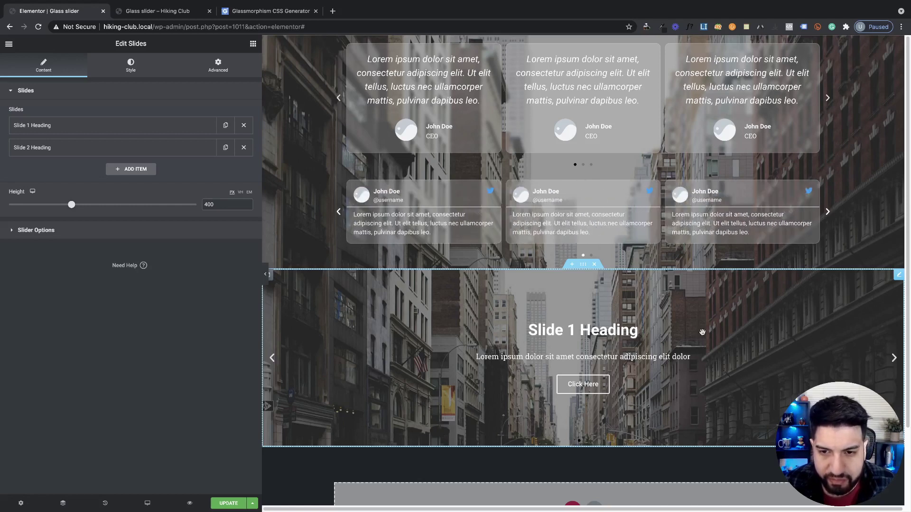
- Copy the .swiper-slide-contents selector from the saved notes into the Slides widget's custom CSS and open an empty rule for it
{"action": "left_click", "coordinate": [218, 65]}
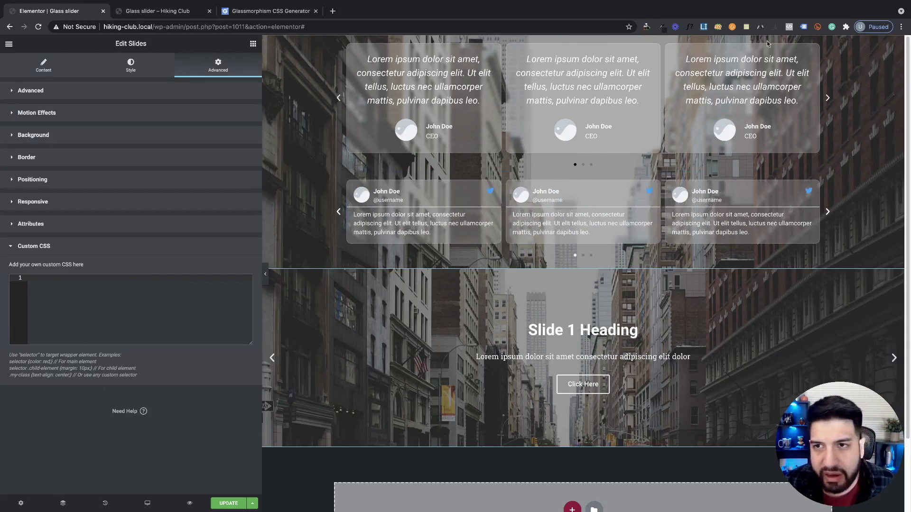
{"action": "left_click", "coordinate": [746, 27]}
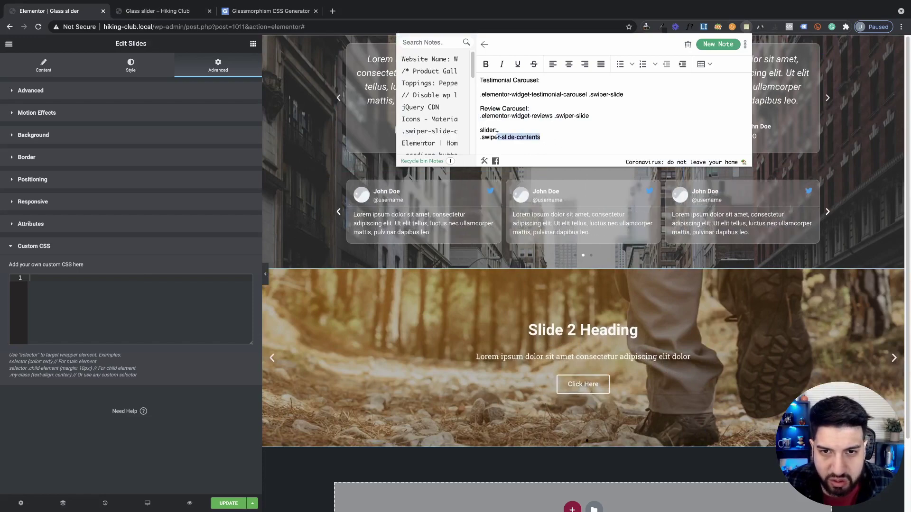
{"action": "left_click_drag", "start_coordinate": [497, 136], "coordinate": [476, 138]}
{"action": "key", "text": "ctrl+c"}
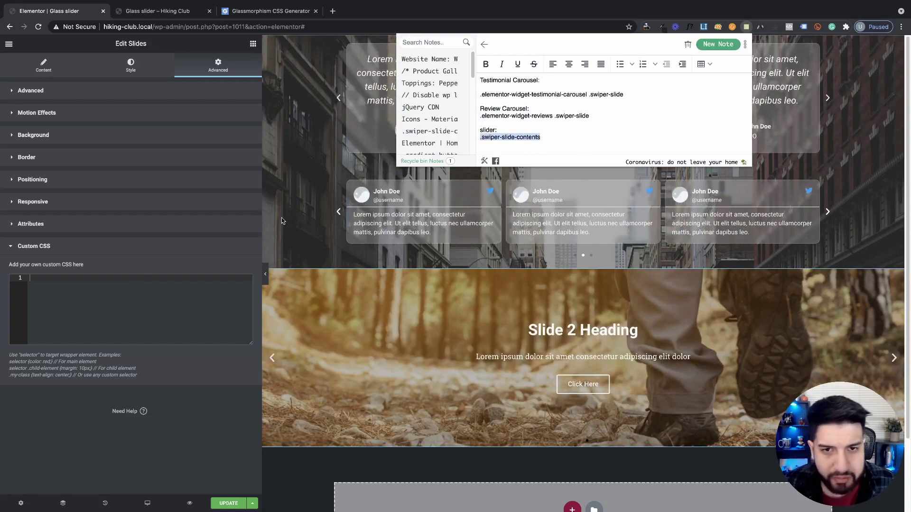
{"action": "left_click", "coordinate": [123, 310]}
{"action": "key", "text": "ctrl+v"}
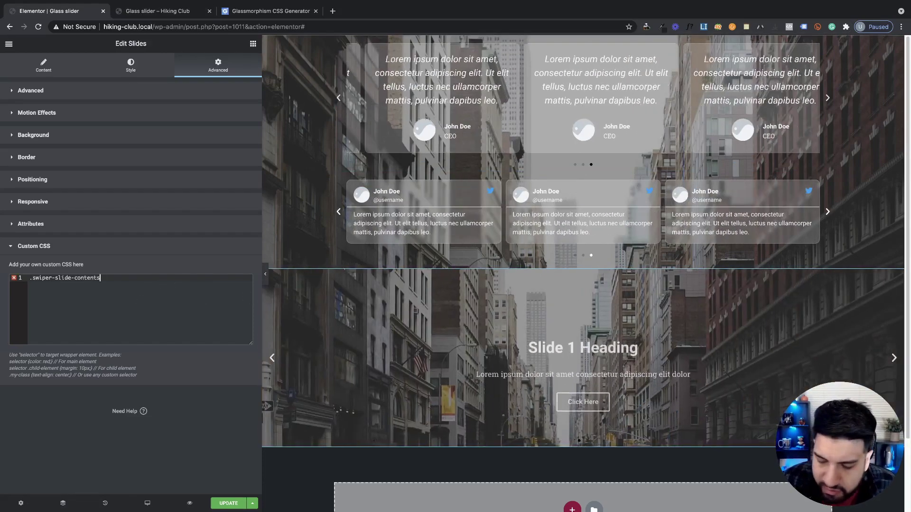
{"action": "type", "text": "{}"}
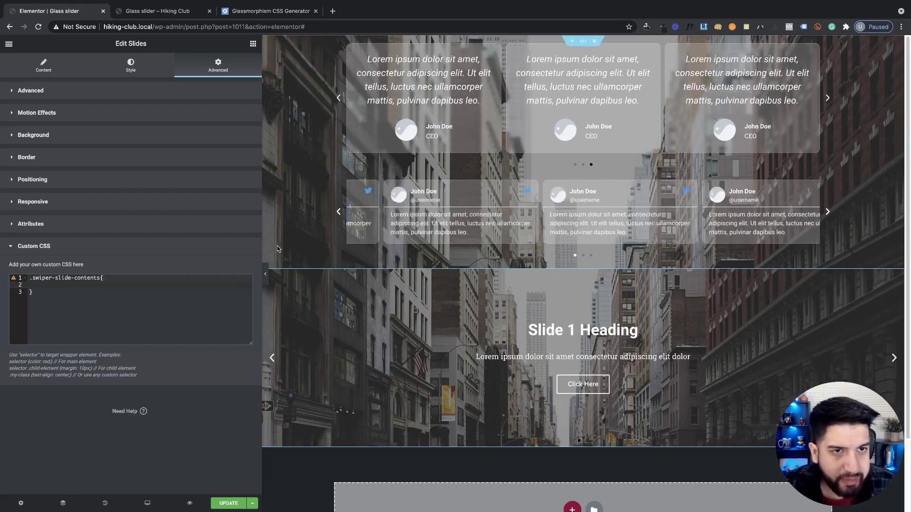
- Copy the generated glass CSS from the Glassmorphism CSS Generator and paste it inside the .swiper-slide-contents rule in Elementor
{"action": "left_click", "coordinate": [255, 12]}
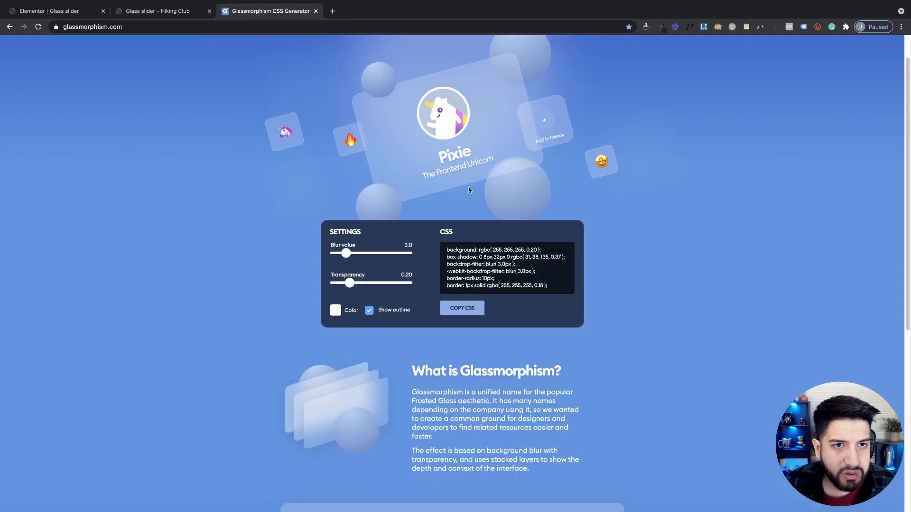
{"action": "left_click", "coordinate": [467, 310]}
{"action": "left_click", "coordinate": [60, 11]}
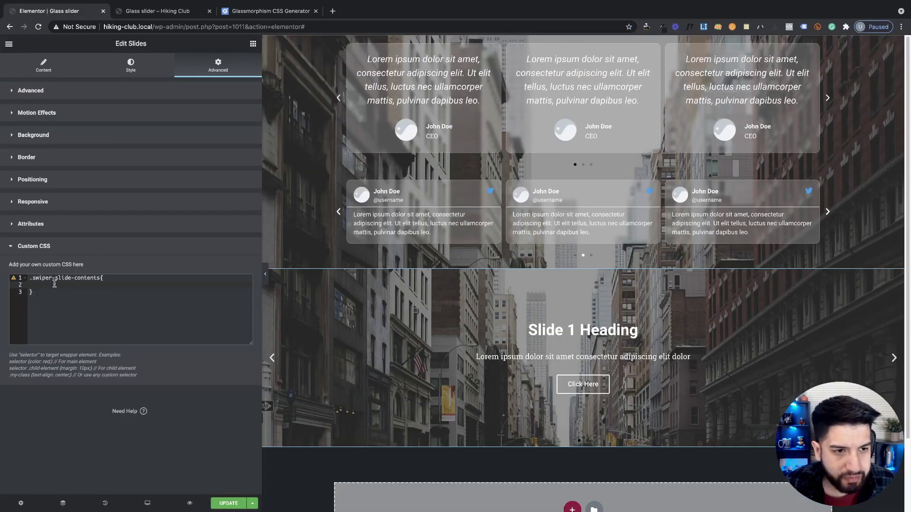
{"action": "key", "text": "super+v"}
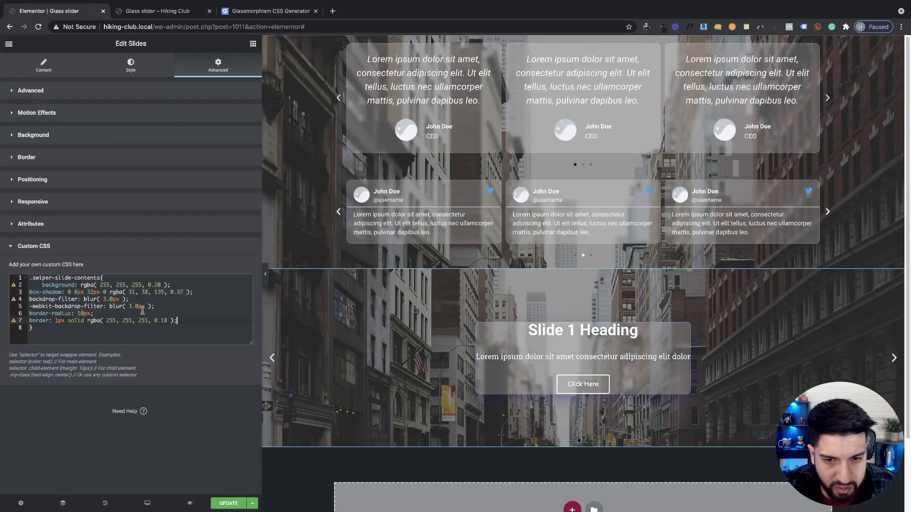
- Remove the indent before the background declaration and delete the box-shadow line from the slide contents rule
{"action": "left_click", "coordinate": [30, 285]}
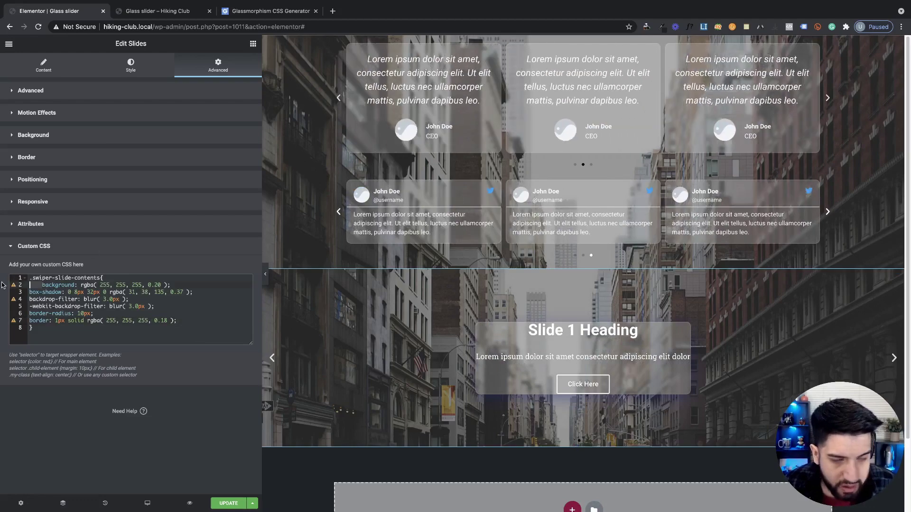
{"action": "left_click", "coordinate": [220, 292]}
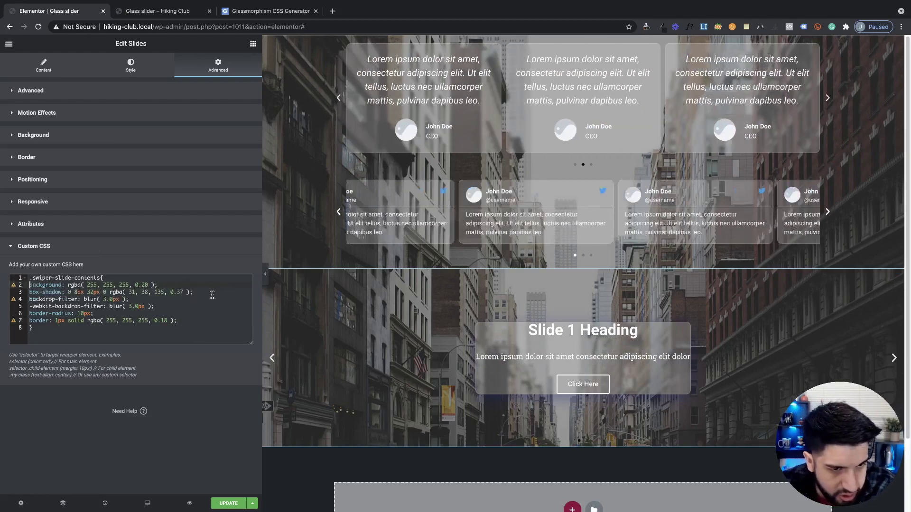
{"action": "key", "text": "shift+Up"}
{"action": "key", "text": "BackSpace"}
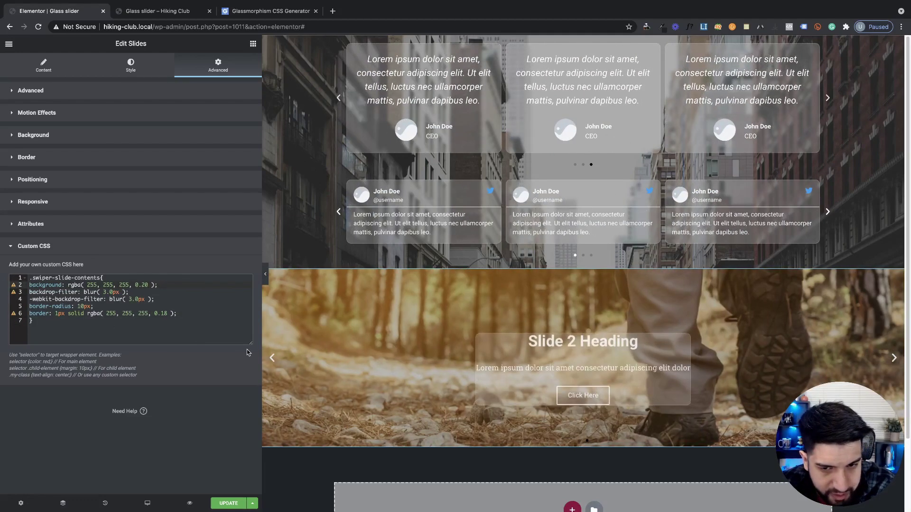
- Add a padding of 20px below the border declaration in the .swiper-slide-contents rule
{"action": "left_click", "coordinate": [188, 314]}
{"action": "key", "text": "Return"}
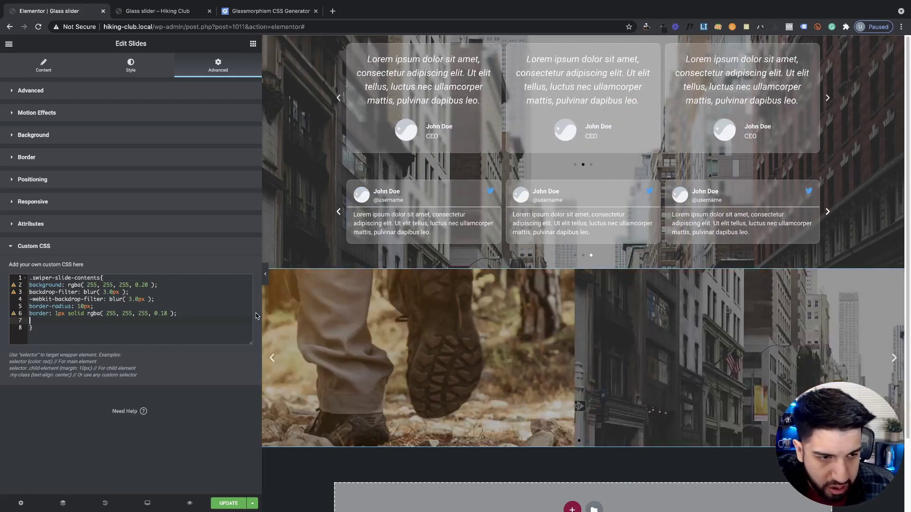
{"action": "type", "text": "padd"}
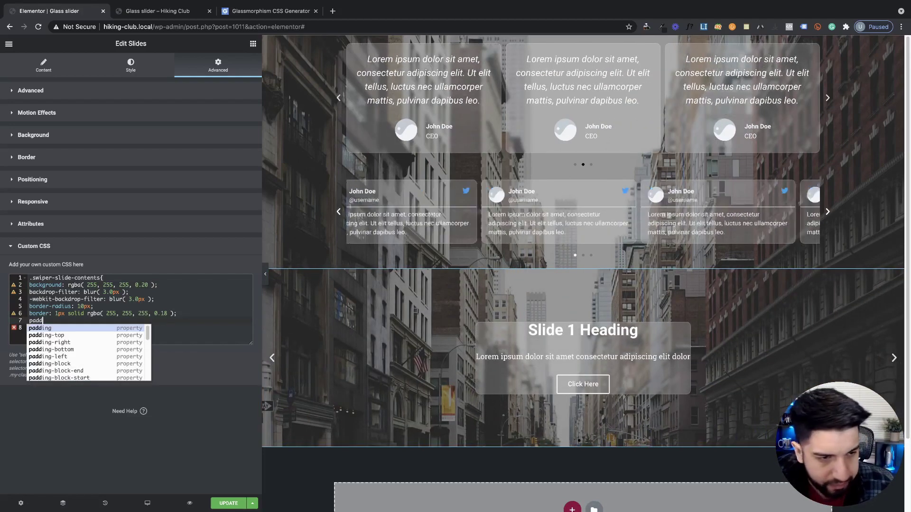
{"action": "key", "text": "Return"}
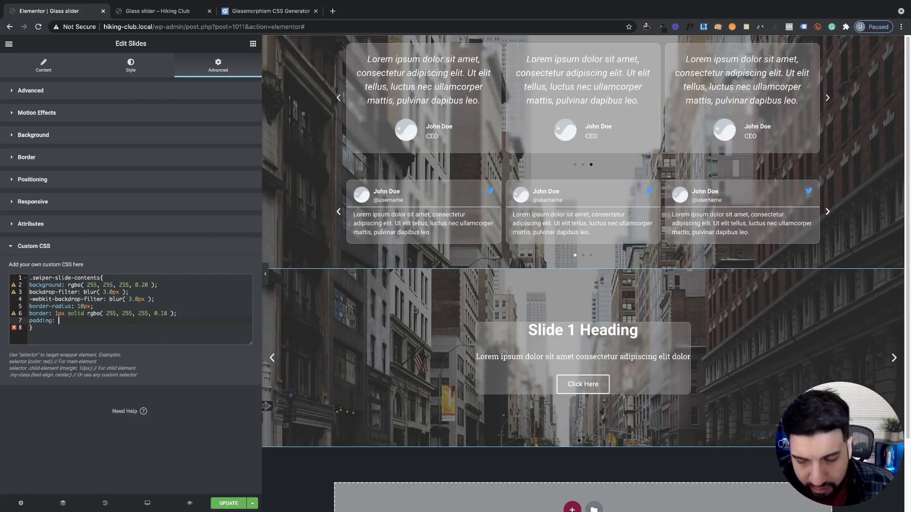
{"action": "type", "text": "20px"}
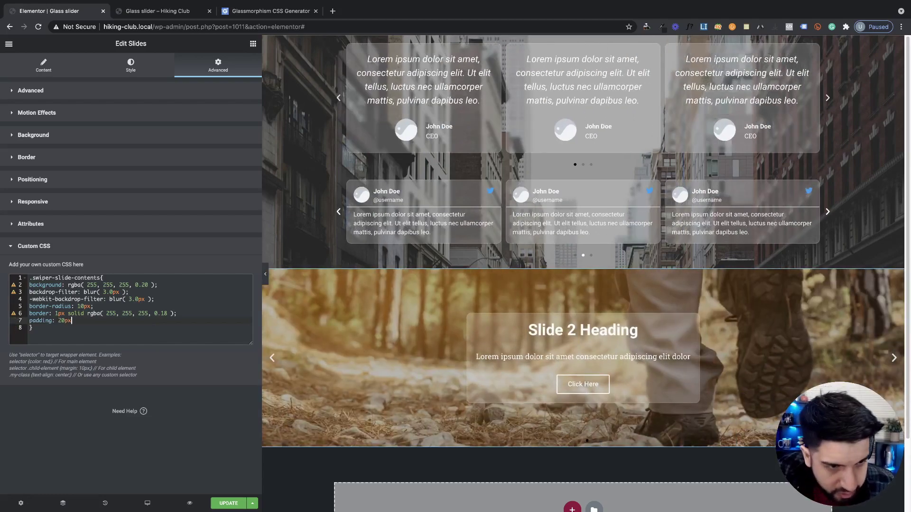
- Set the padding in the .swiper-slide-contents rule to 30px and update the page
{"action": "key", "text": "BackSpace"}
{"action": "type", "text": "3"}
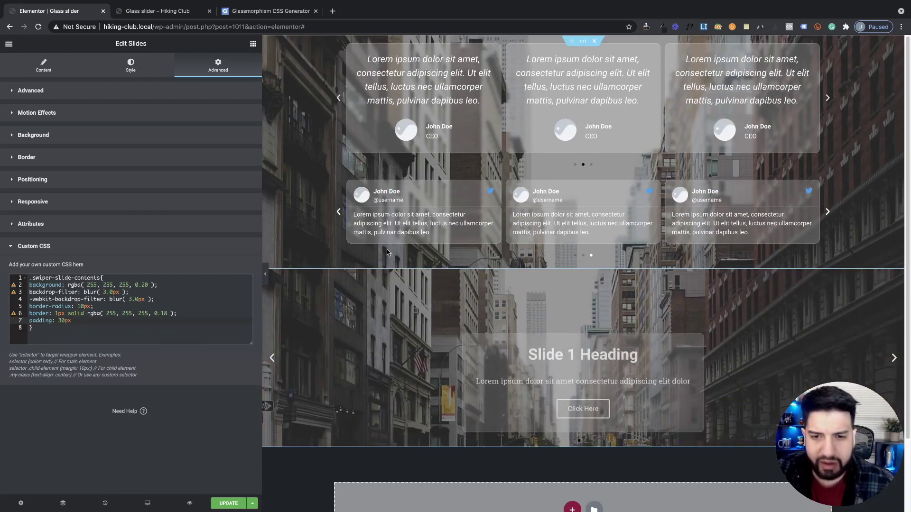
{"action": "left_click", "coordinate": [228, 503]}
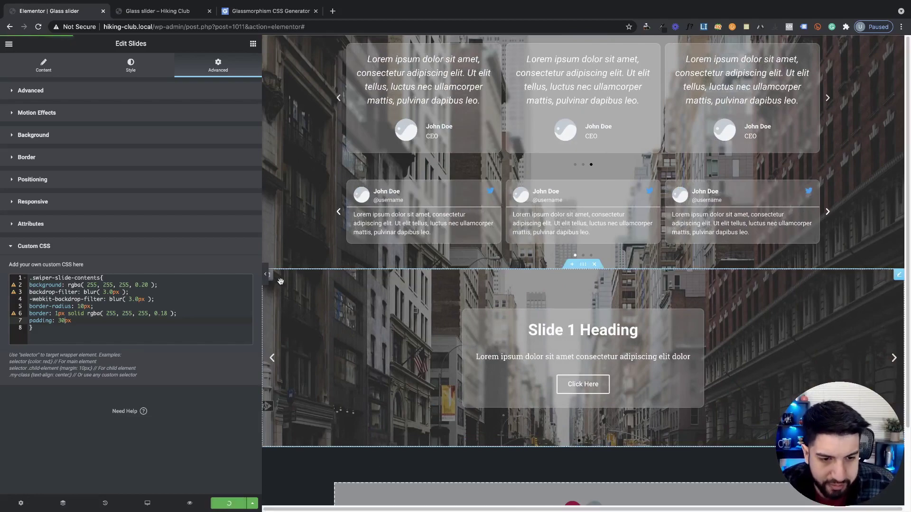
- Review the centered glass content boxes in the page preview by advancing through the slides
{"action": "left_click", "coordinate": [161, 10]}
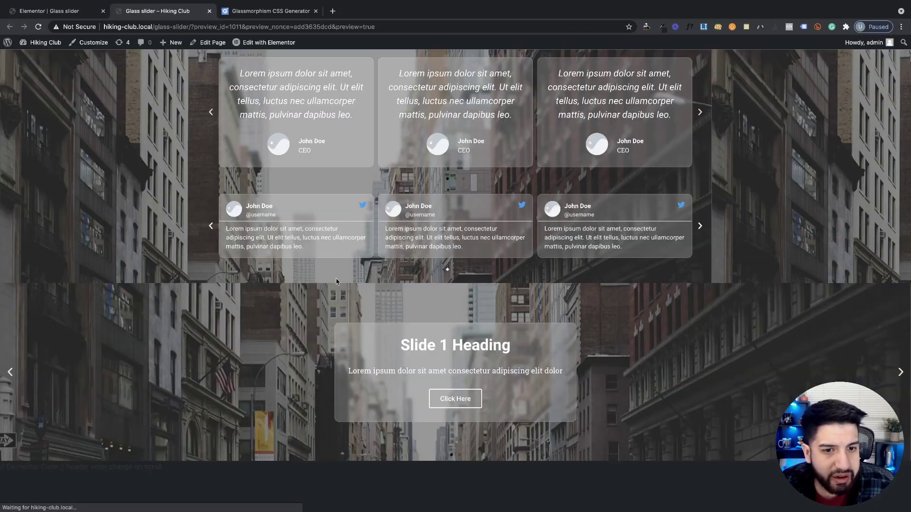
{"action": "left_click", "coordinate": [900, 373]}
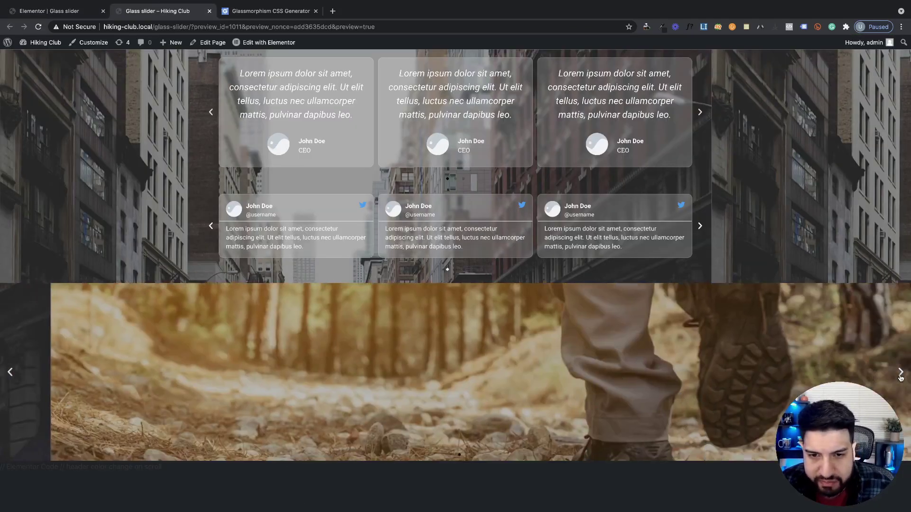
{"action": "left_click", "coordinate": [900, 372]}
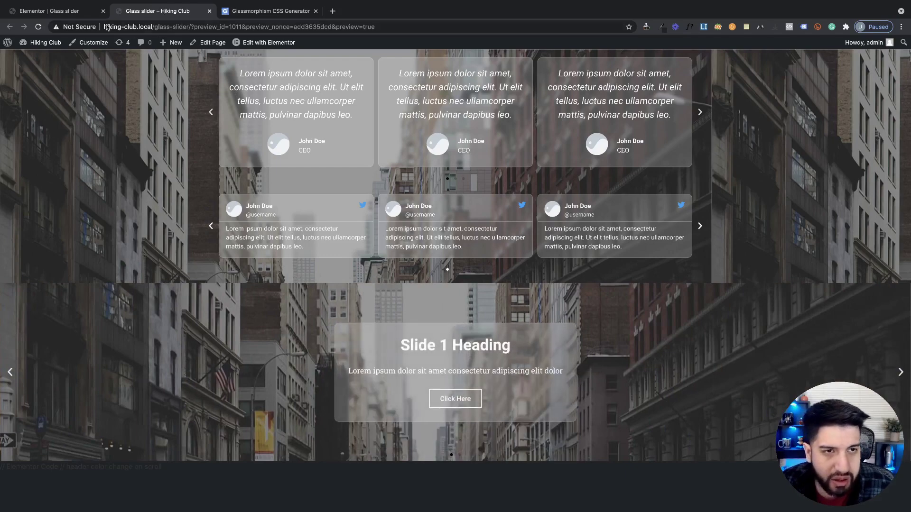
- Set the Slides widget's horizontal position to left and check the layout at full width without the editing panel
{"action": "left_click", "coordinate": [76, 13]}
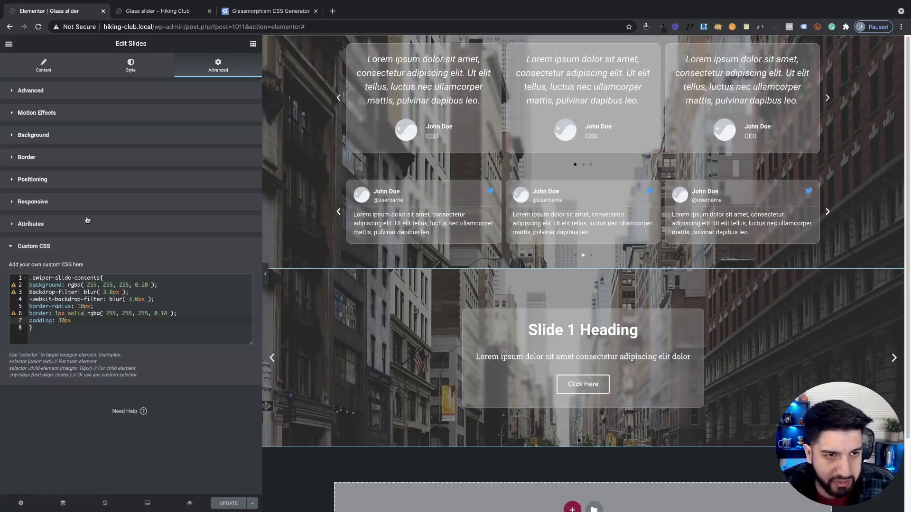
{"action": "left_click", "coordinate": [132, 68]}
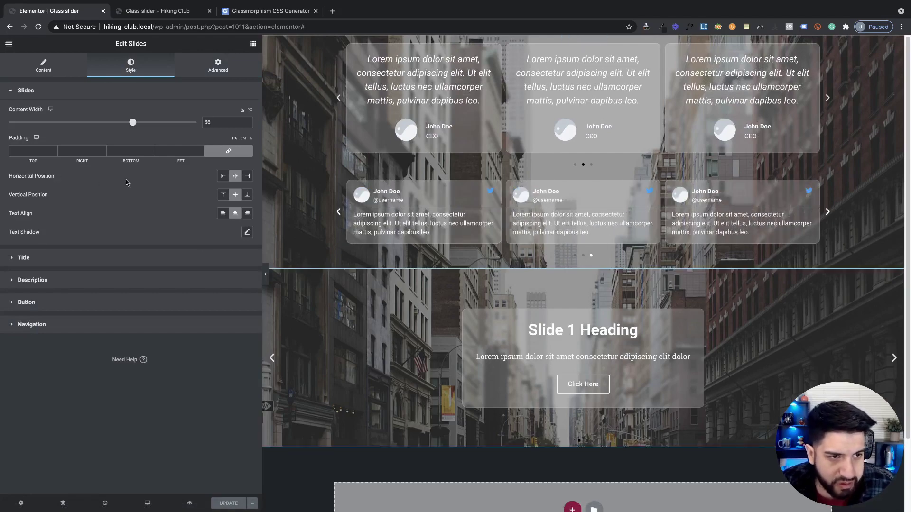
{"action": "left_click", "coordinate": [226, 182]}
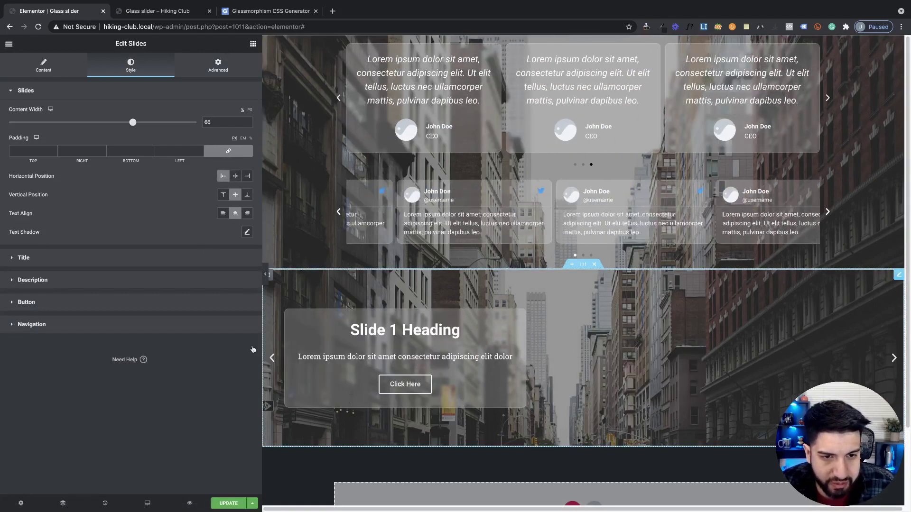
{"action": "left_click", "coordinate": [266, 274]}
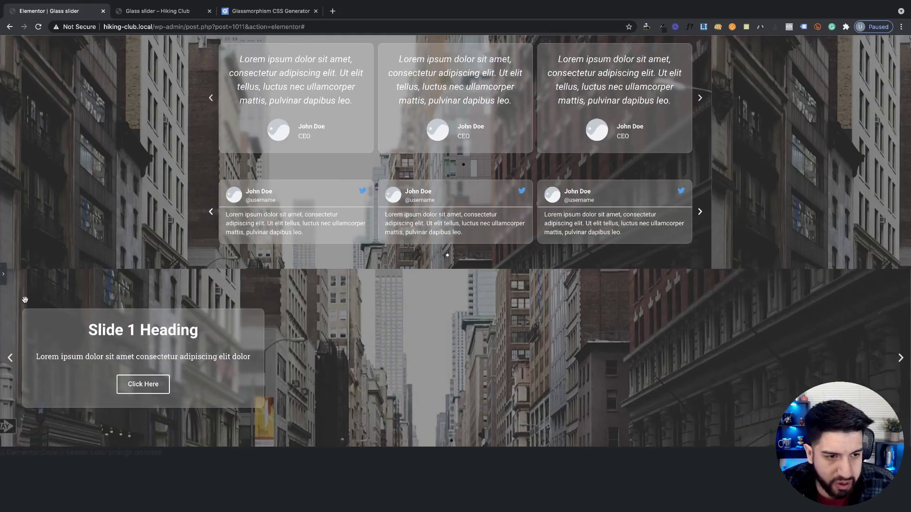
{"action": "left_click", "coordinate": [4, 279]}
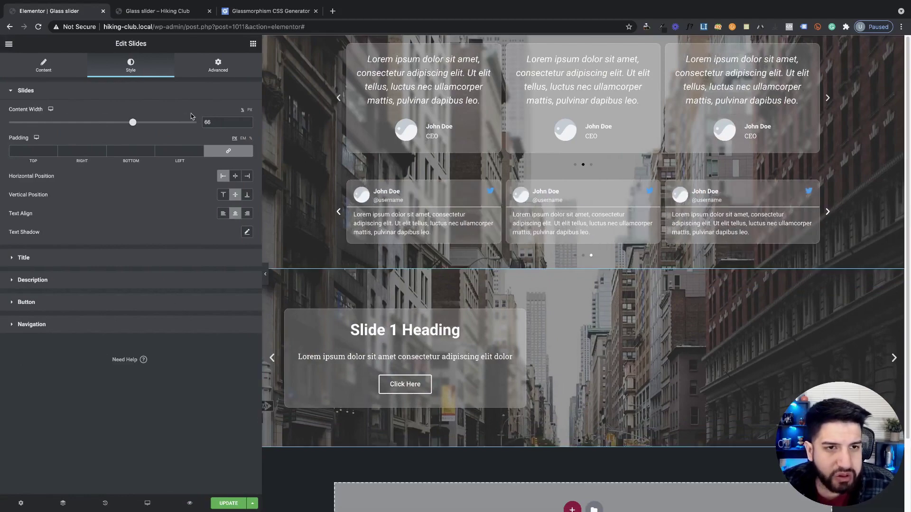
- End the padding declaration with a semicolon in the Slides widget's custom CSS and open a new line below it
{"action": "left_click", "coordinate": [219, 69]}
{"action": "left_click", "coordinate": [102, 392]}
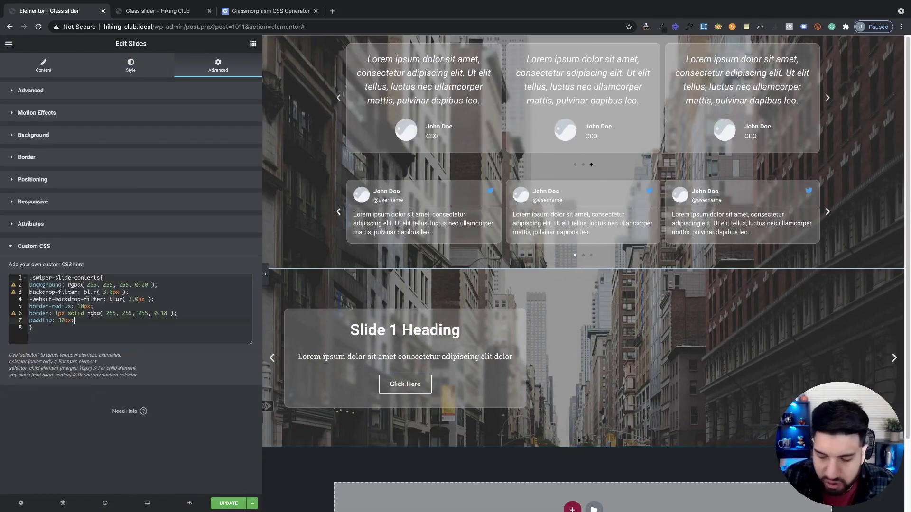
{"action": "key", "text": "Return"}
{"action": "type", "text": "mar"}
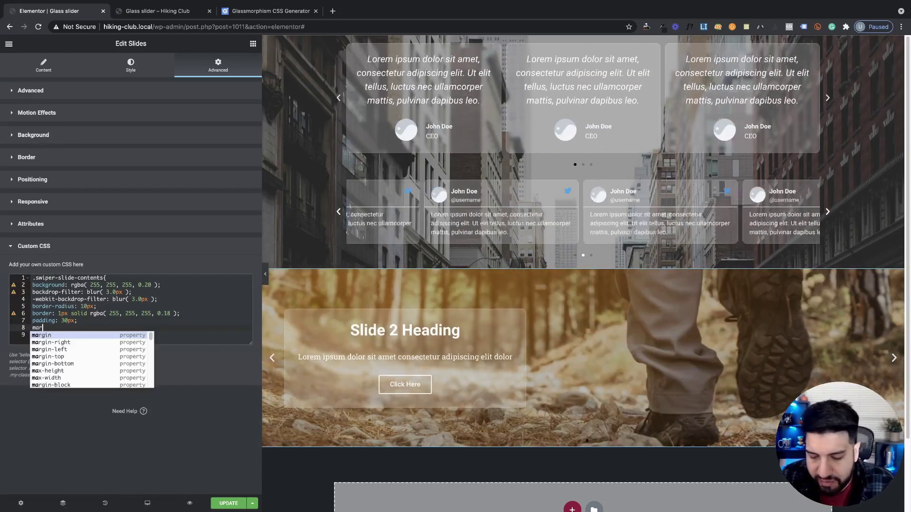
{"action": "type", "text": "gin: 0px"}
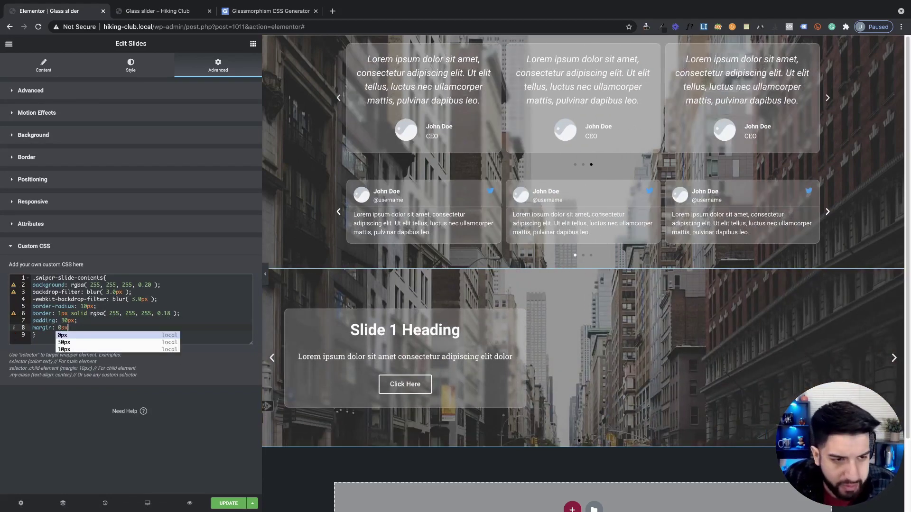
{"action": "key", "text": "BackSpace"}
{"action": "key", "text": "BackSpace"}
{"action": "key", "text": "BackSpace"}
{"action": "key", "text": "BackSpace"}
{"action": "key", "text": "BackSpace"}
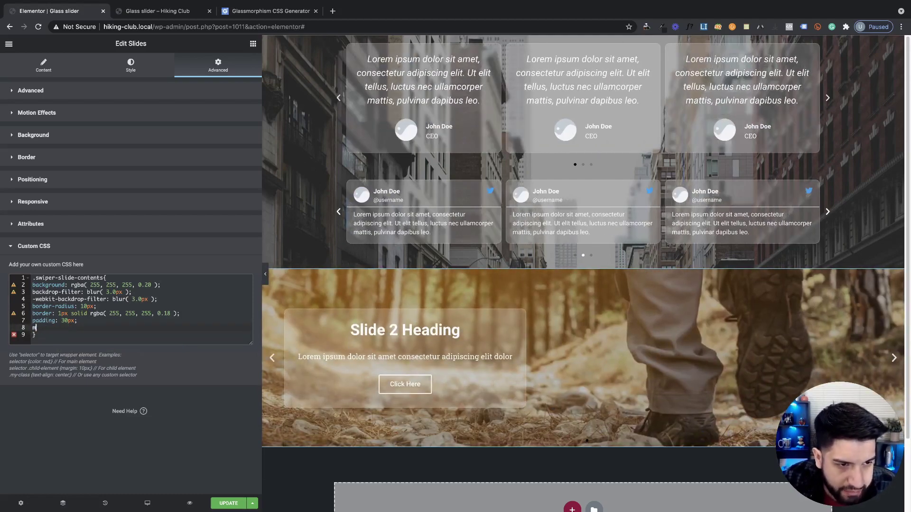
- Add a margin-left of 60px below the padding declaration in the .swiper-slide-contents rule
{"action": "type", "text": "margin"}
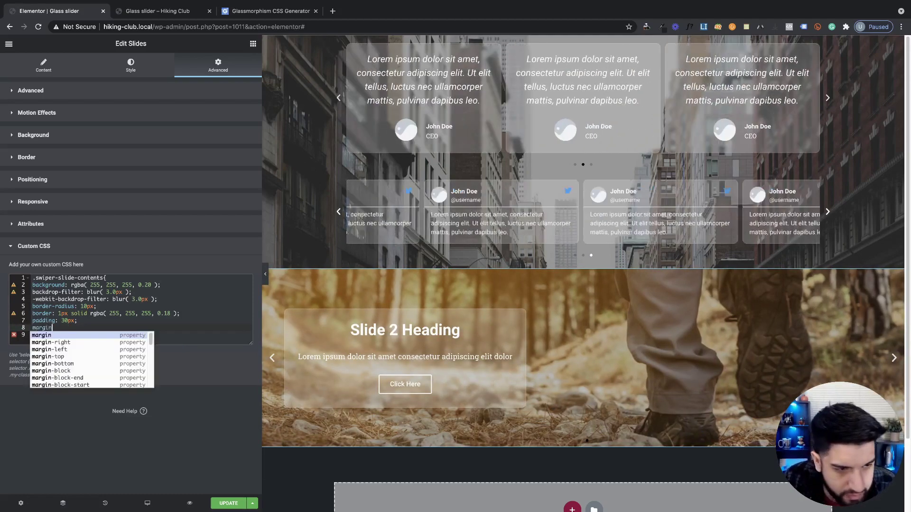
{"action": "type", "text": "-left: "}
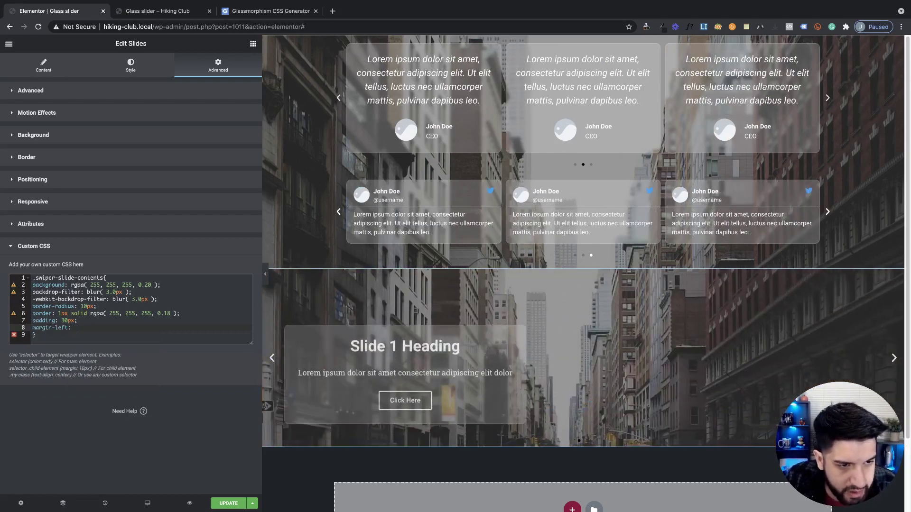
{"action": "type", "text": "0"}
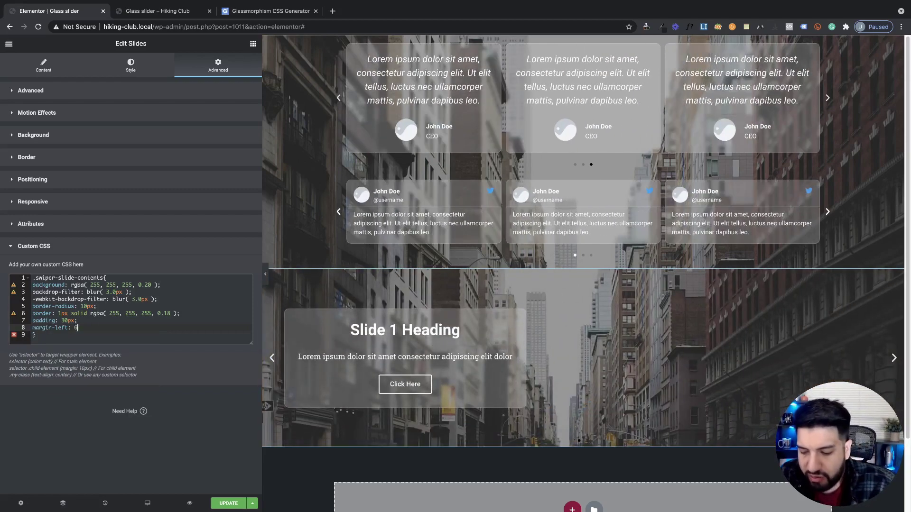
{"action": "type", "text": "0px"}
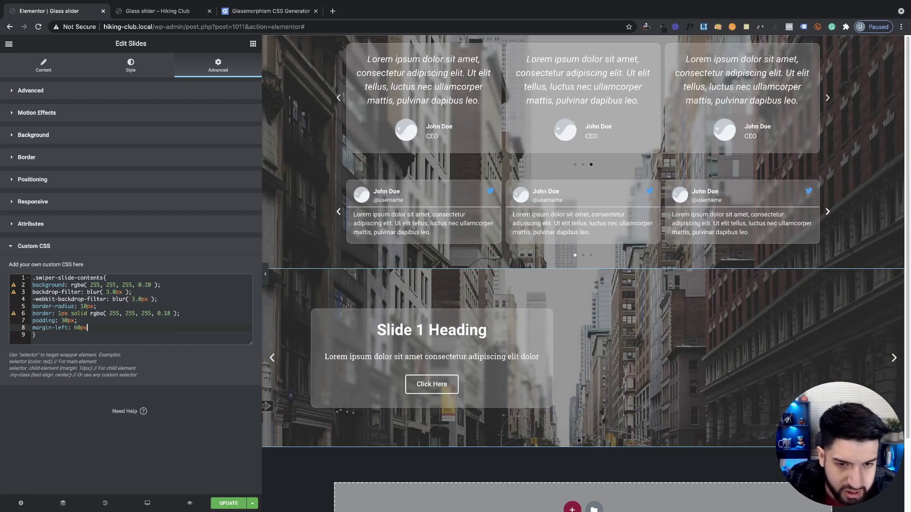
- Increase the margin-left of the slide contents to 100px
{"action": "key", "text": "Left"}
{"action": "key", "text": "Left"}
{"action": "key", "text": "BackSpace"}
{"action": "key", "text": "BackSpace"}
{"action": "type", "text": "1"}
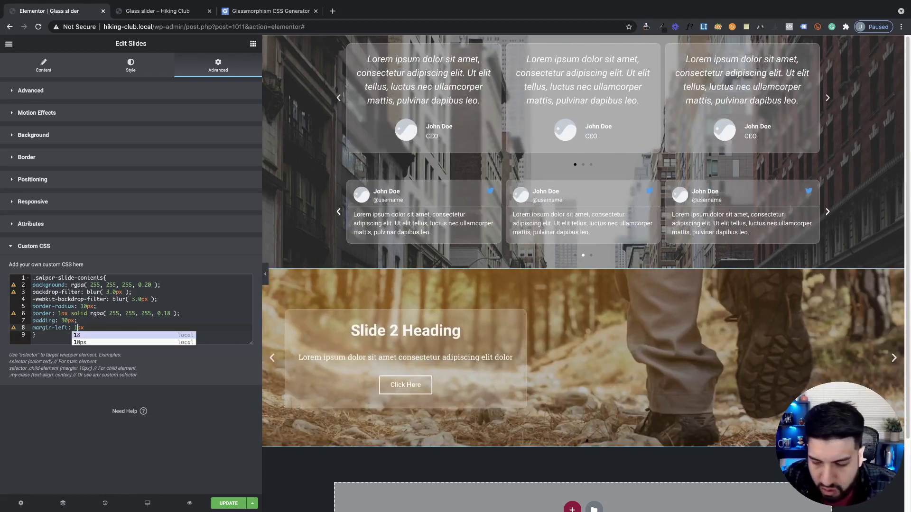
{"action": "type", "text": "00"}
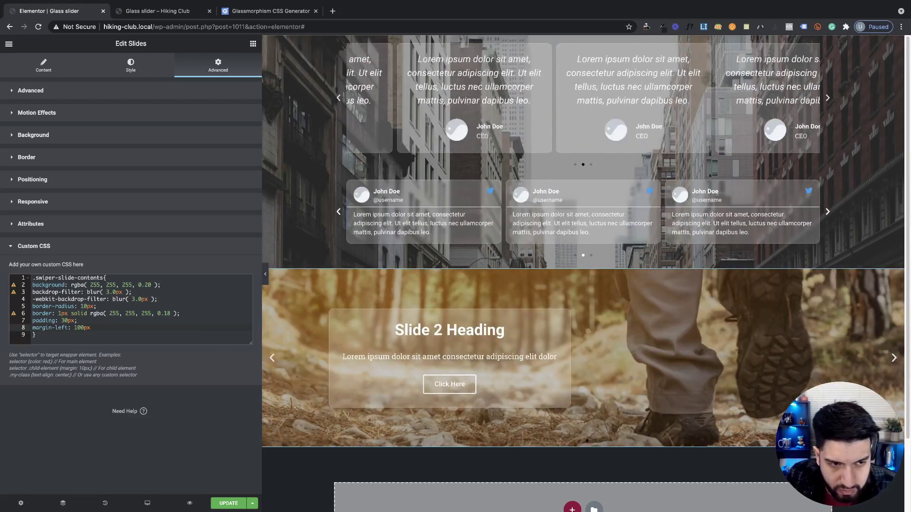
- Set the slide contents' margin-left to 150px, ending the line with a semicolon, and update the page
{"action": "key", "text": "BackSpace"}
{"action": "key", "text": "BackSpace"}
{"action": "key", "text": "BackSpace"}
{"action": "type", "text": "150"}
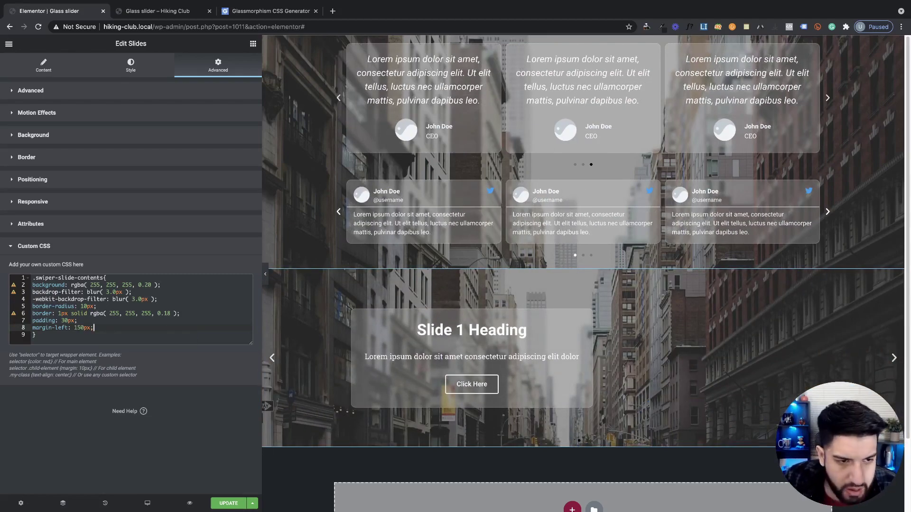
{"action": "left_click", "coordinate": [211, 505]}
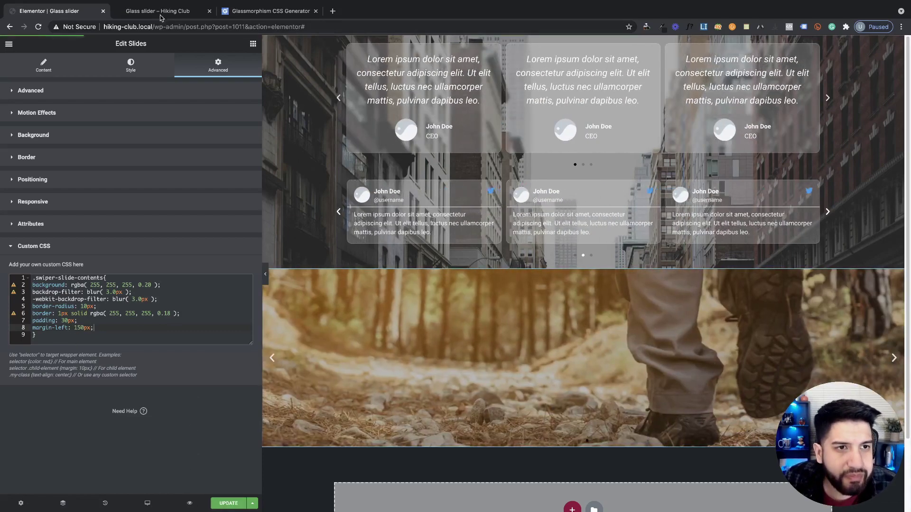
- Cycle through the slides in the page preview to check the left-aligned glass box with its left margin
{"action": "left_click", "coordinate": [158, 12]}
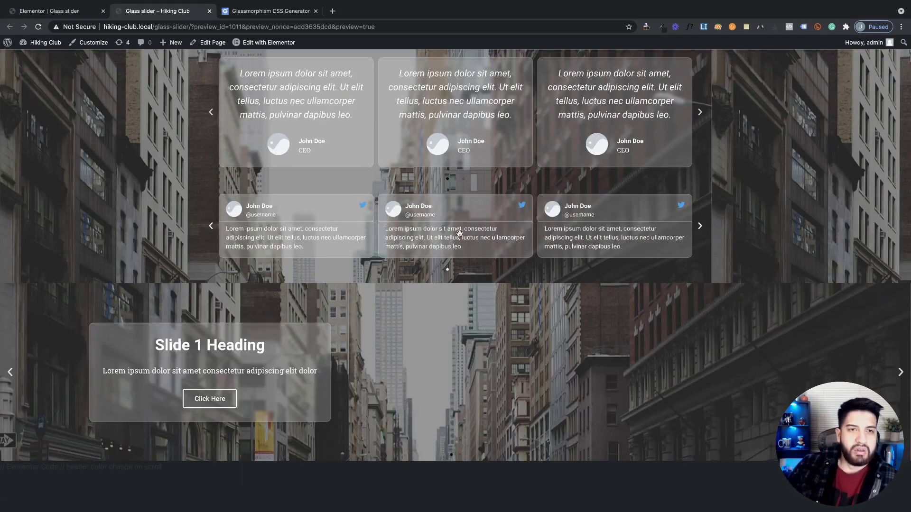
{"action": "left_click", "coordinate": [897, 378]}
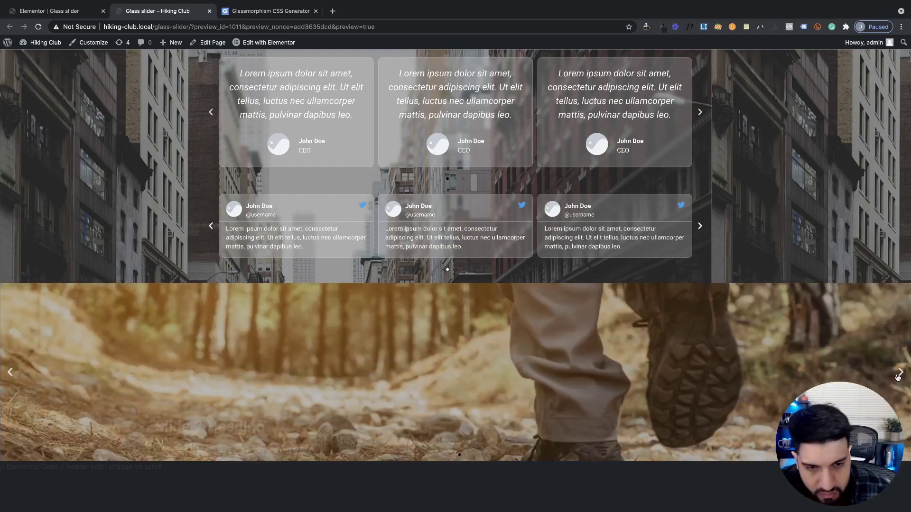
{"action": "left_click", "coordinate": [897, 378]}
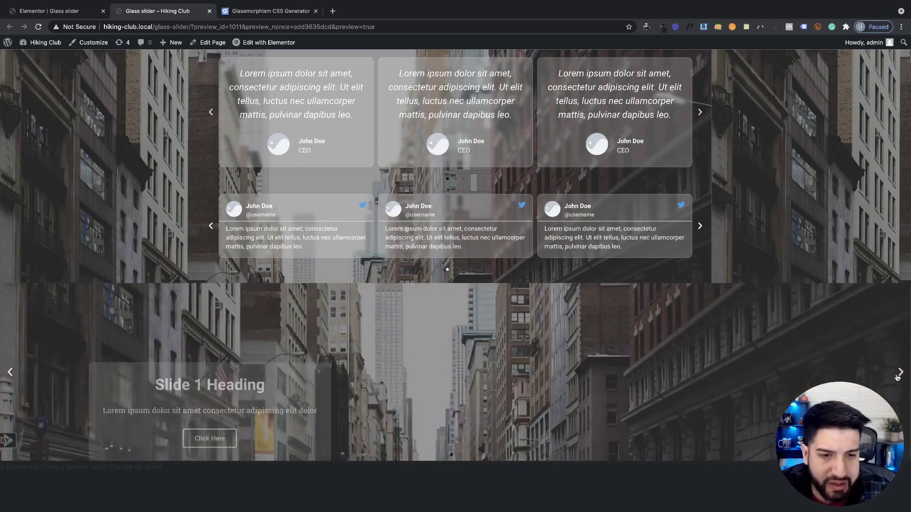
{"action": "left_click", "coordinate": [897, 378]}
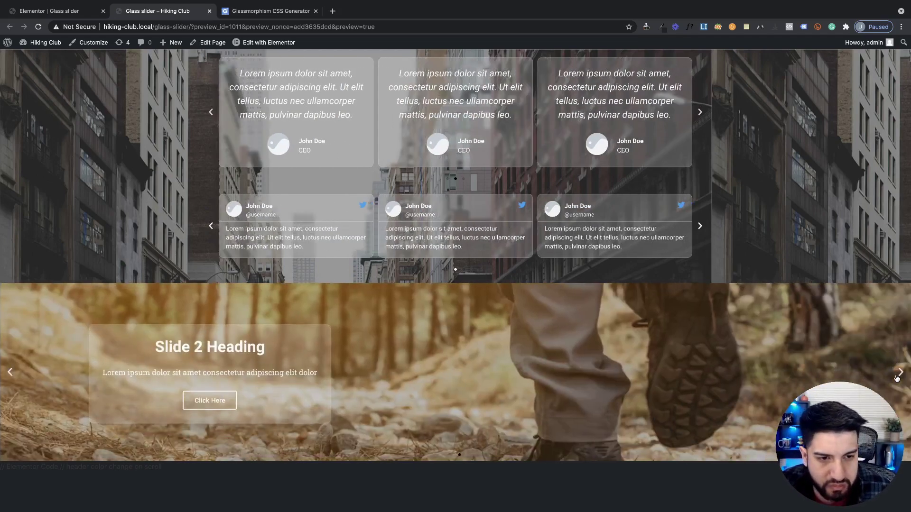
{"action": "left_click", "coordinate": [897, 377]}
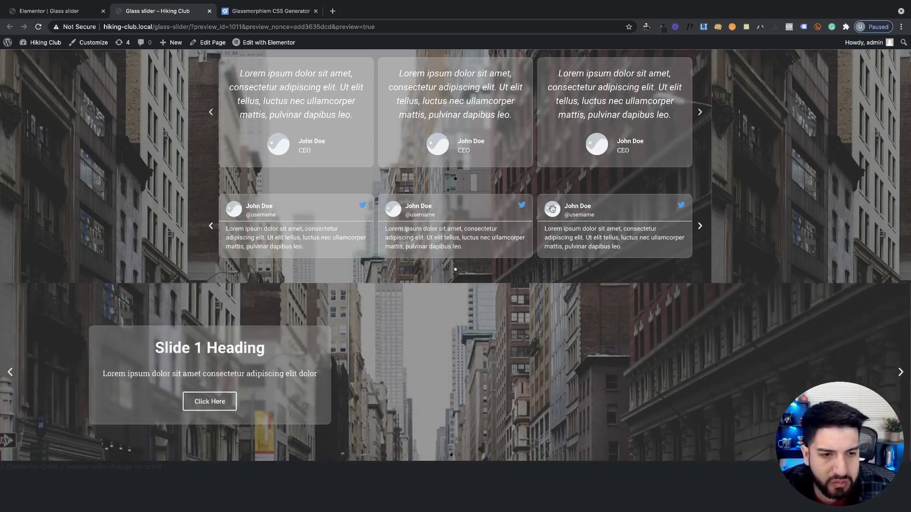
- Delete the margin-left declaration from the .swiper-slide-contents rule, keeping the padding line
{"action": "left_click", "coordinate": [76, 13]}
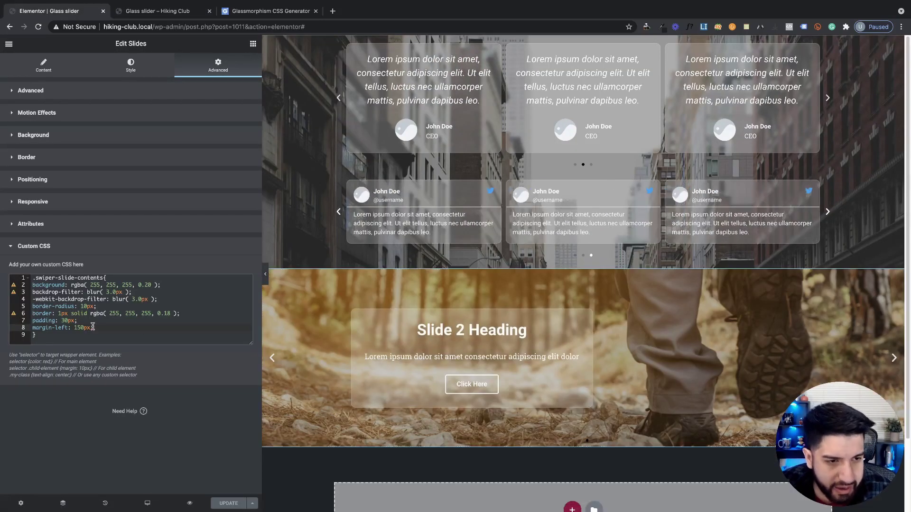
{"action": "key", "text": "ctrl+z"}
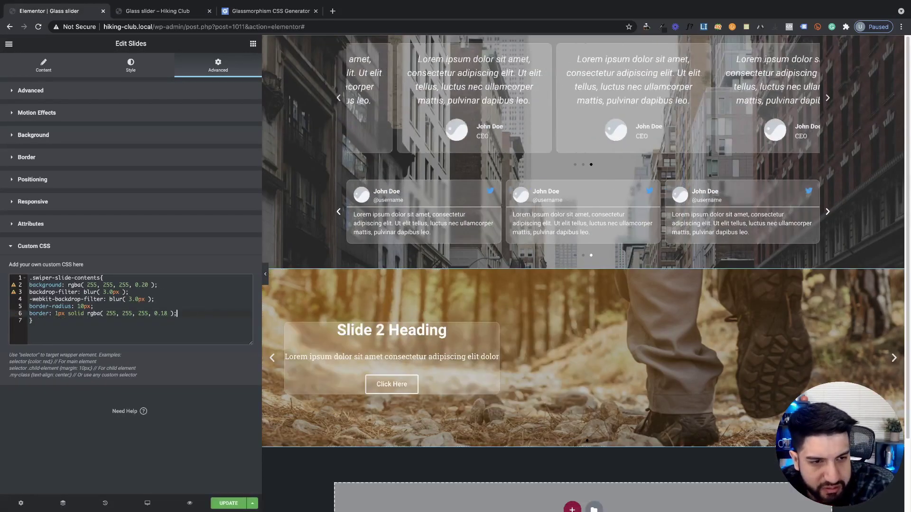
{"action": "key", "text": "ctrl+shift+z"}
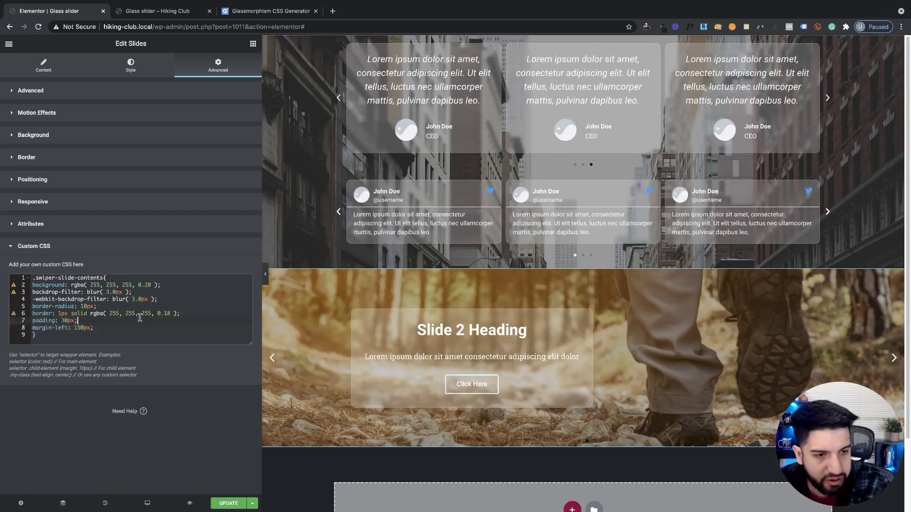
{"action": "left_click_drag", "start_coordinate": [94, 328], "coordinate": [78, 321]}
{"action": "key", "text": "BackSpace"}
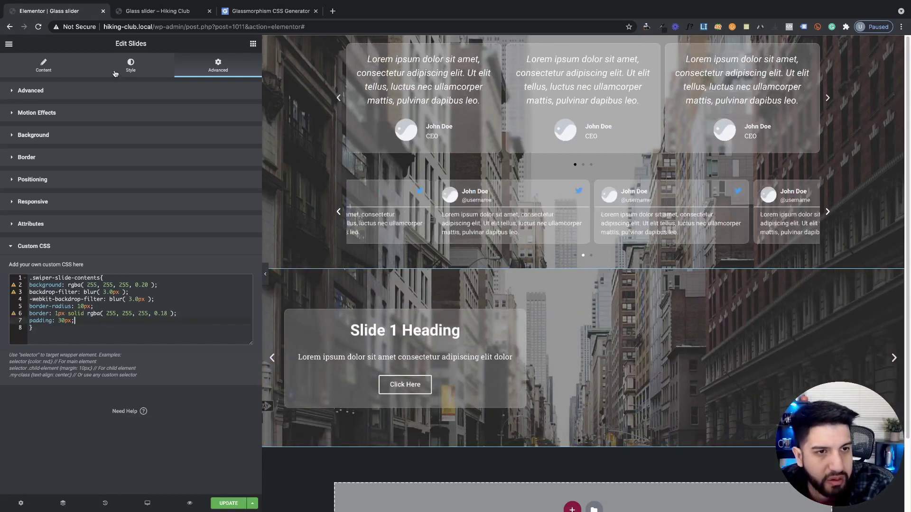
- Set the slides' horizontal position to center, update the page and view it in the page preview
{"action": "left_click", "coordinate": [120, 69]}
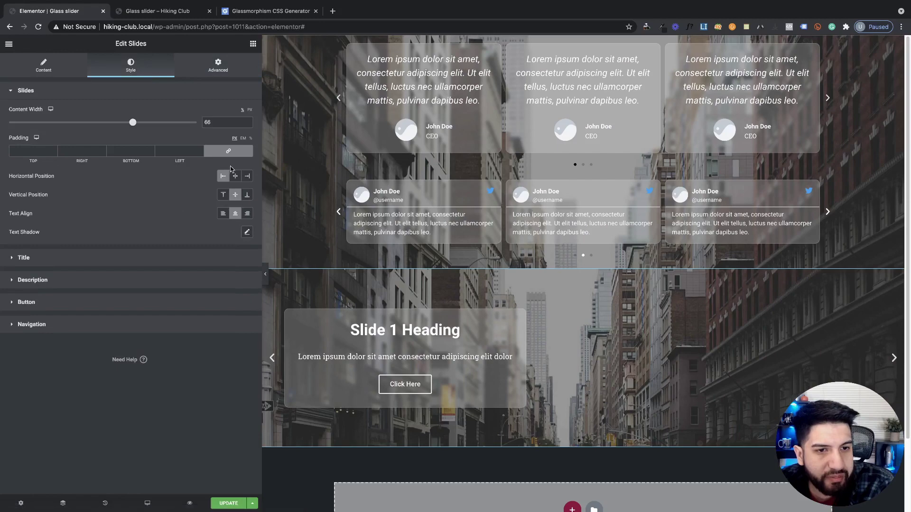
{"action": "left_click", "coordinate": [235, 176]}
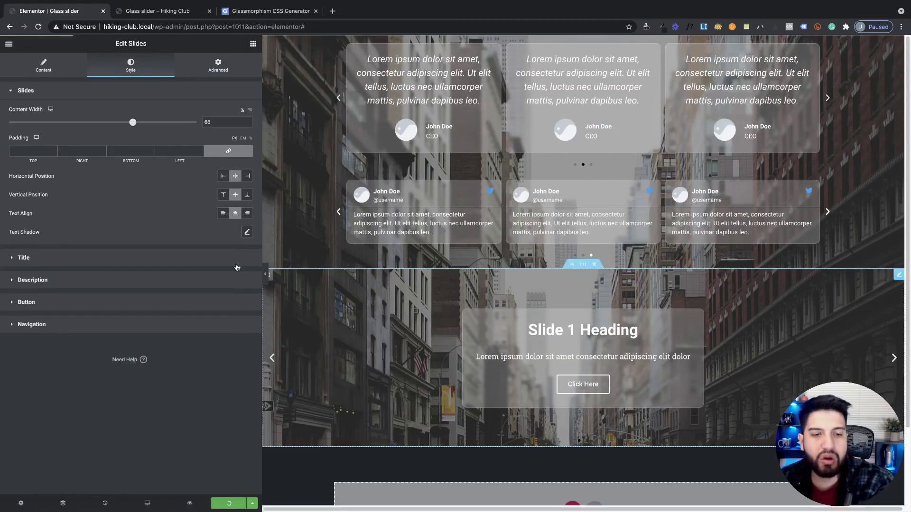
{"action": "left_click", "coordinate": [172, 11]}
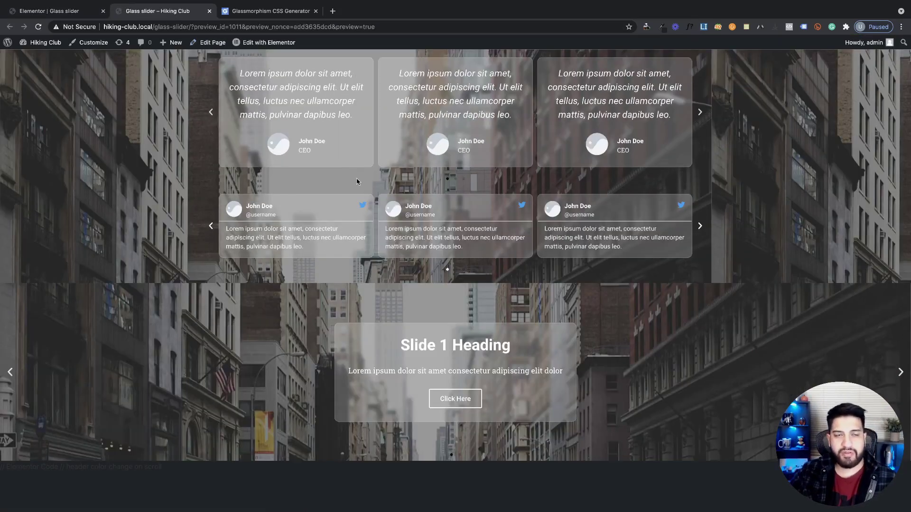